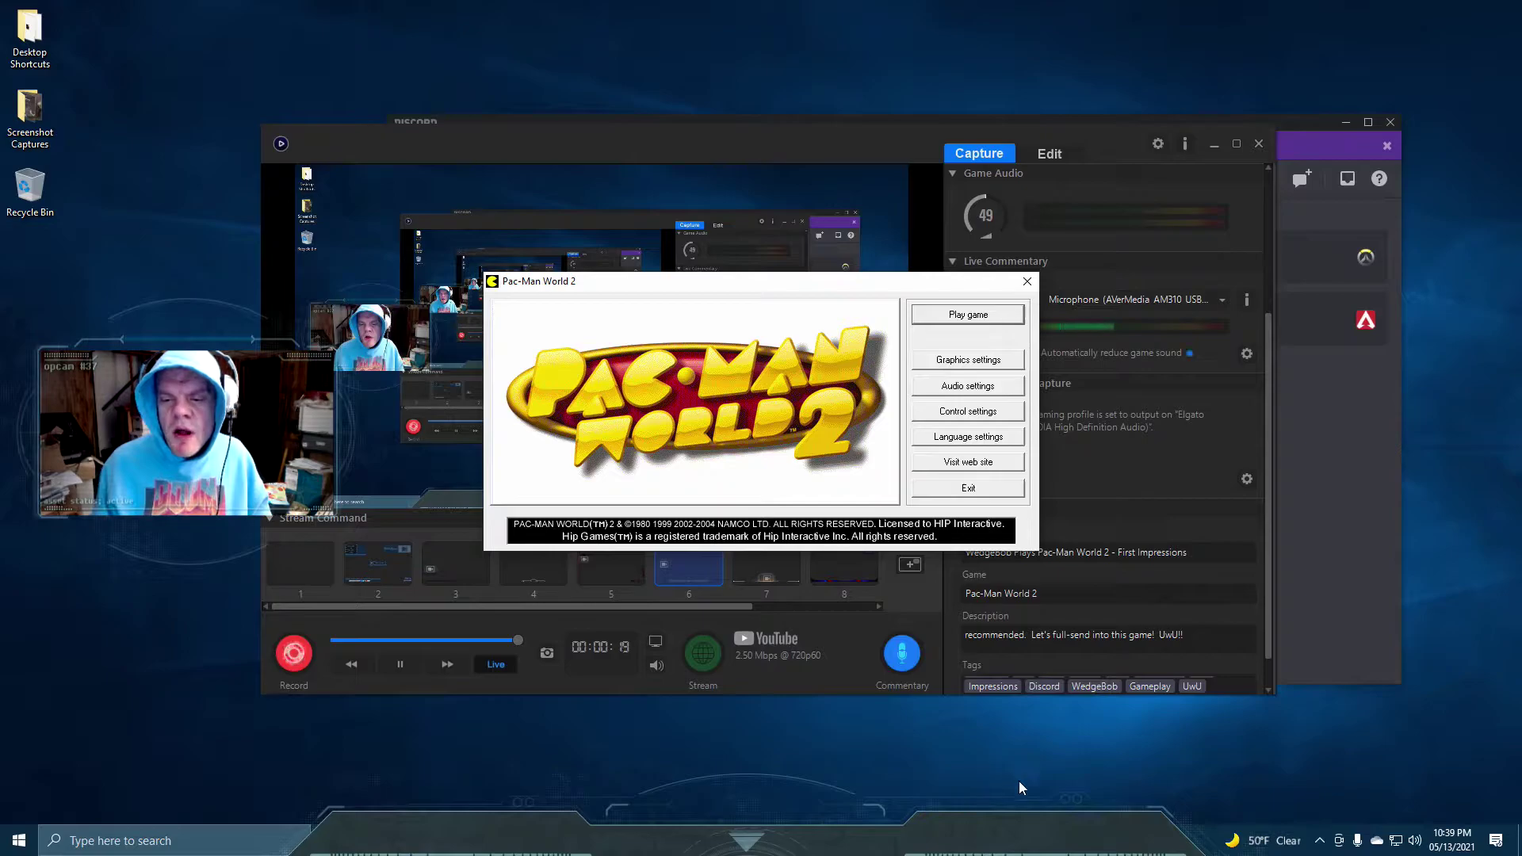
Review the game's graphics settings and accept them as they are.
{"action": "left_click", "coordinate": [980, 364]}
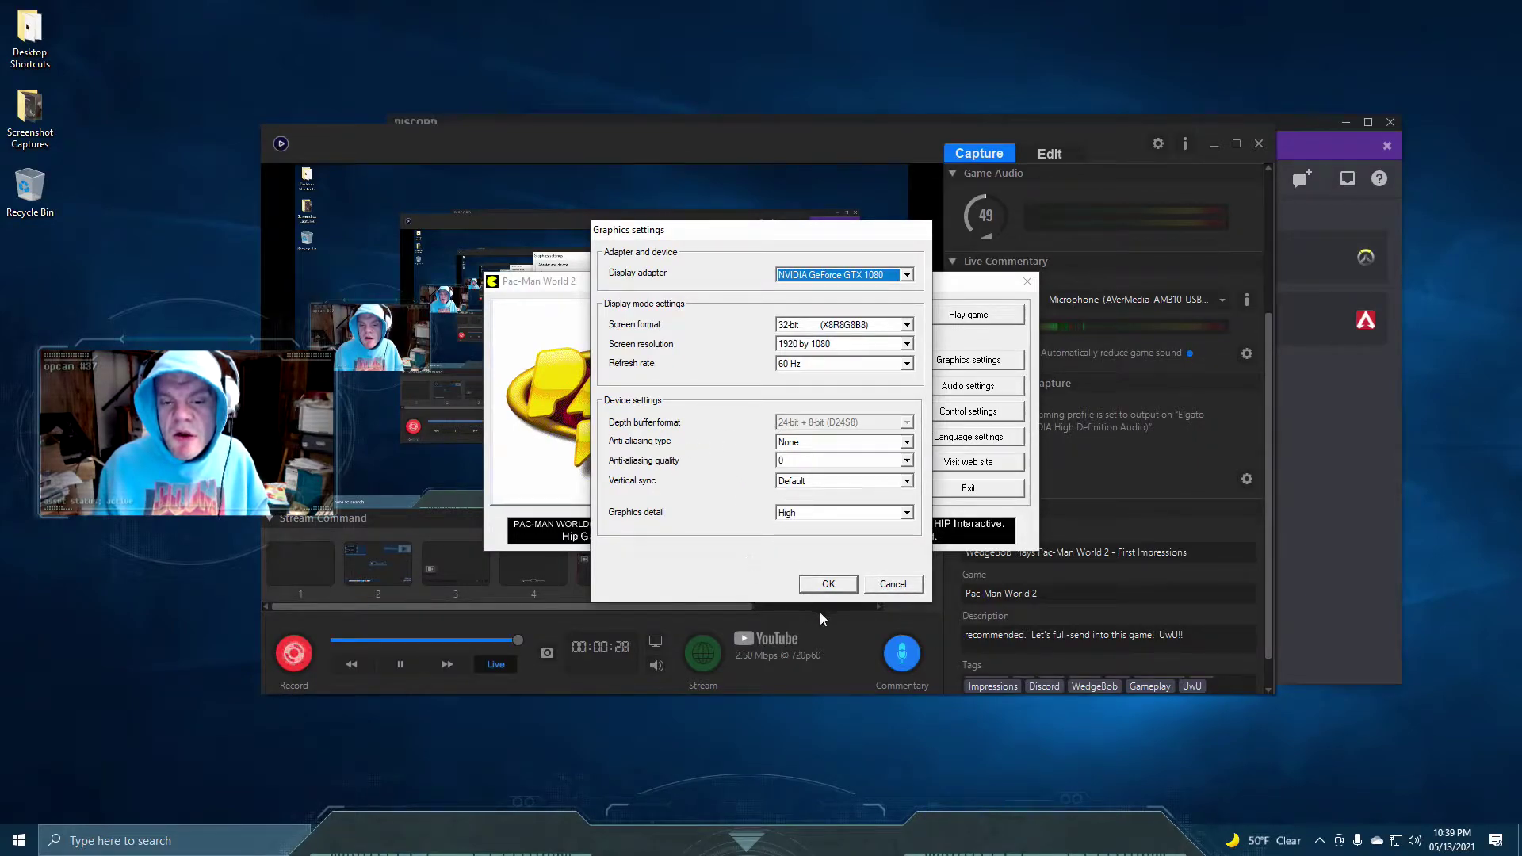
{"action": "left_click", "coordinate": [826, 585]}
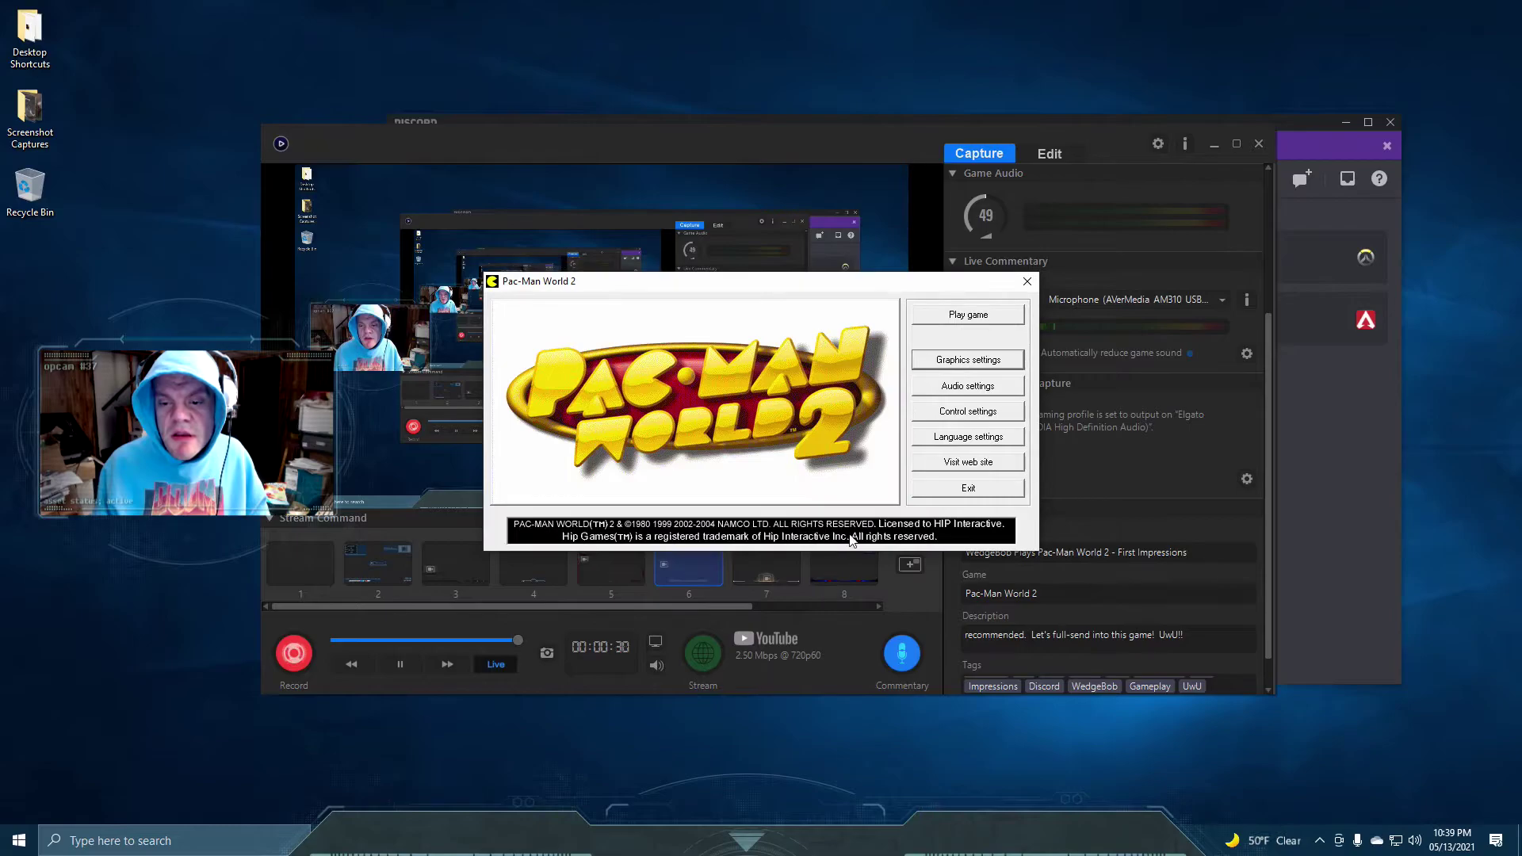
Select Controller (XBOX 360 For Windows) as the joystick in the control settings.
{"action": "left_click", "coordinate": [968, 415]}
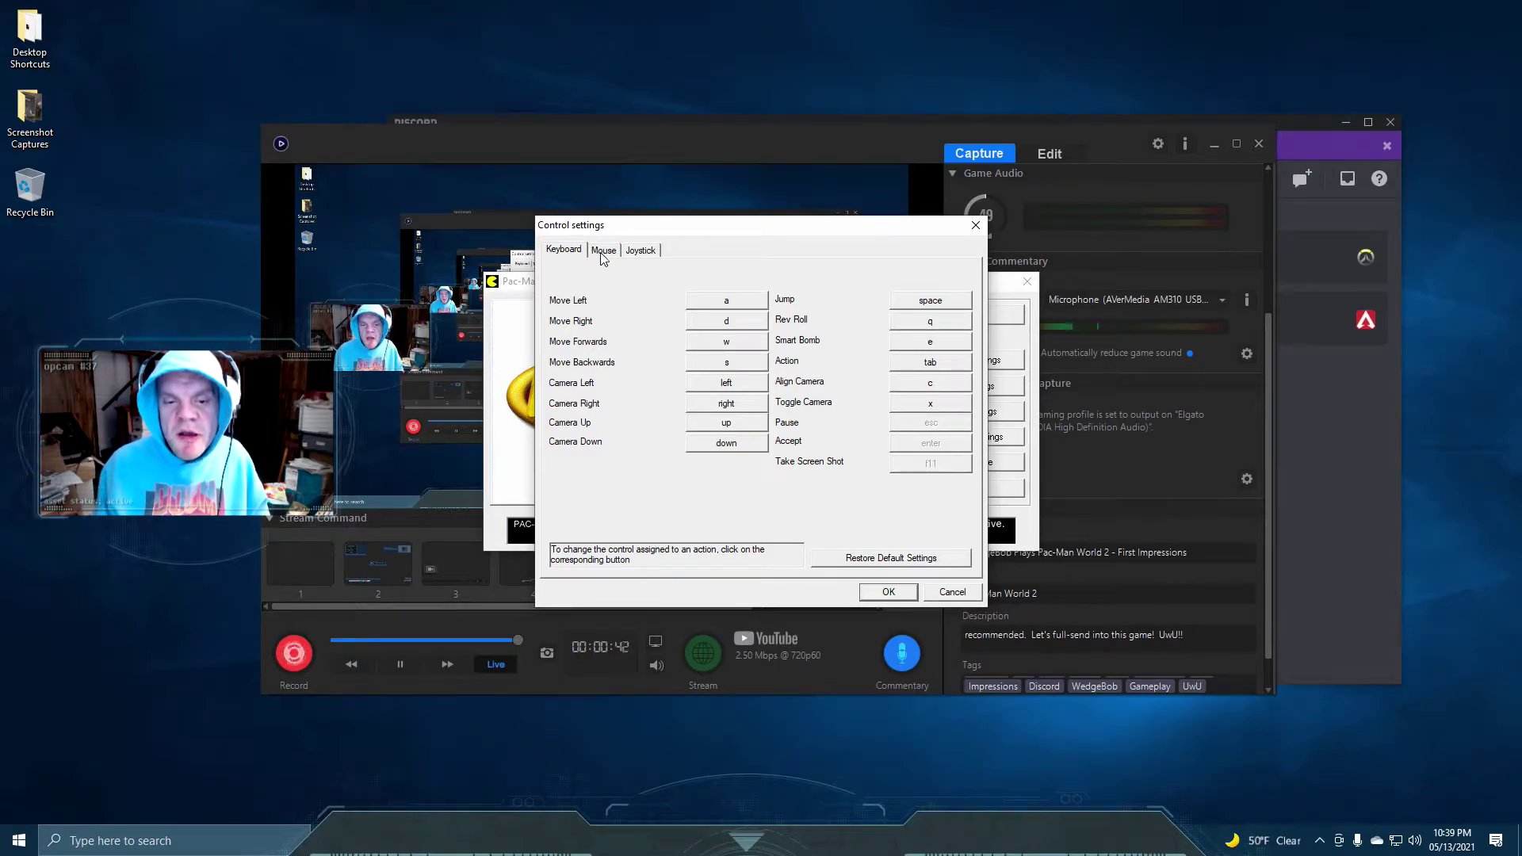
{"action": "left_click", "coordinate": [641, 250]}
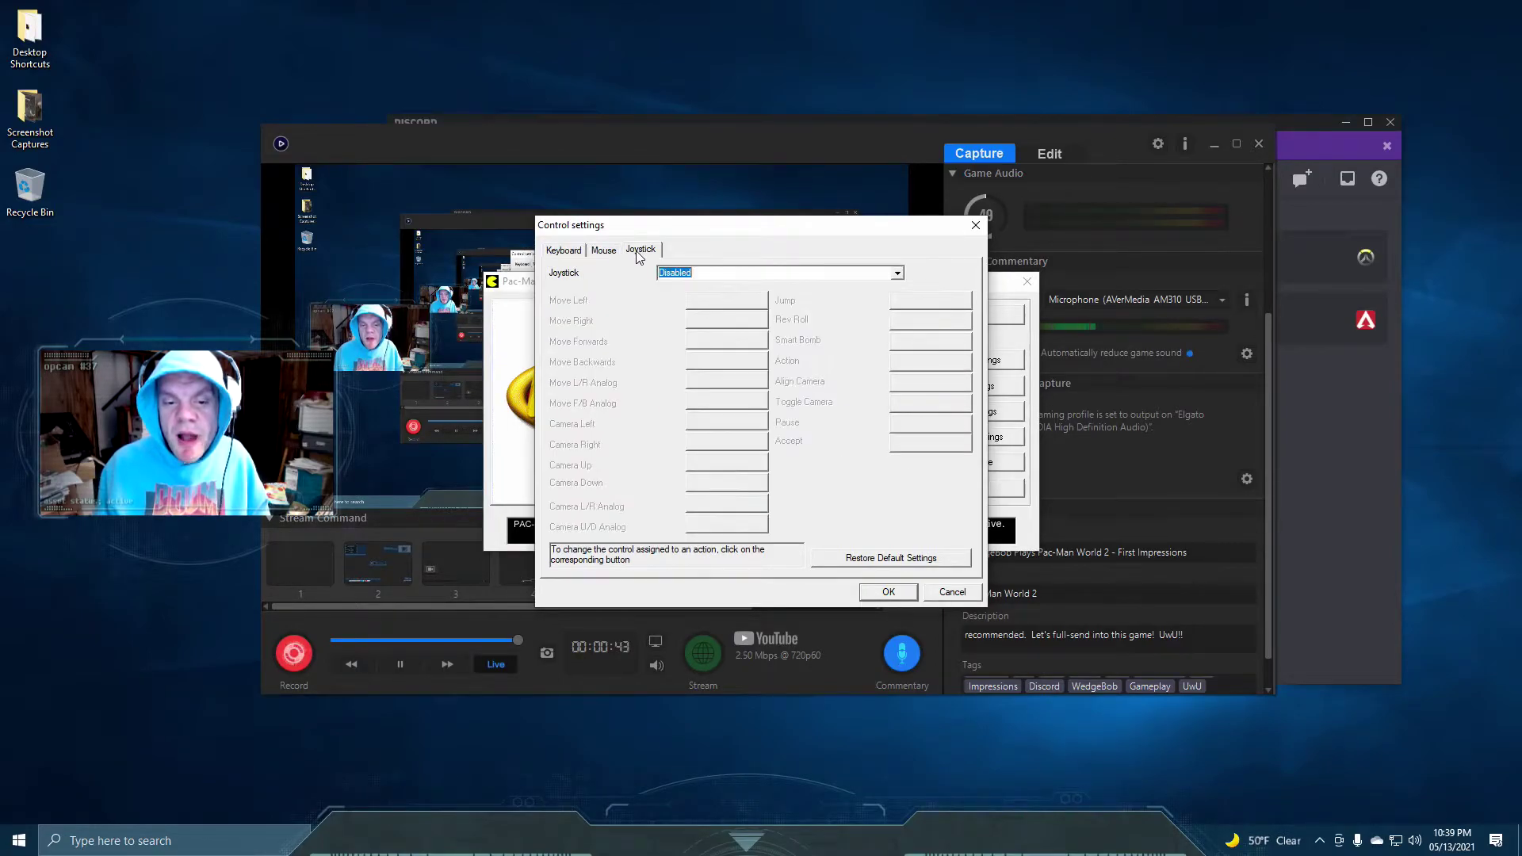
{"action": "left_click", "coordinate": [901, 273]}
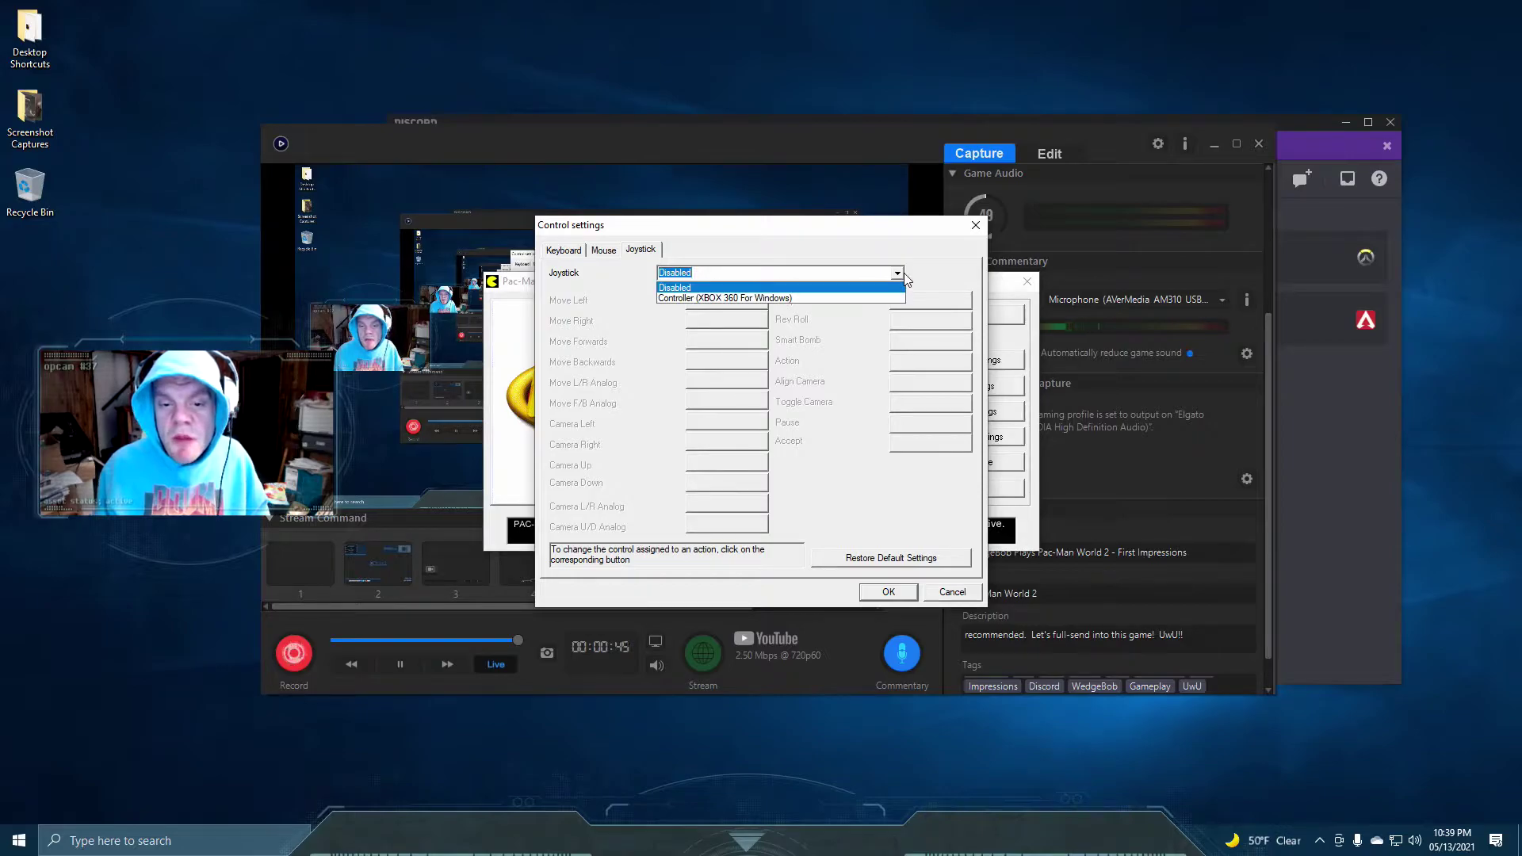
{"action": "left_click", "coordinate": [831, 299]}
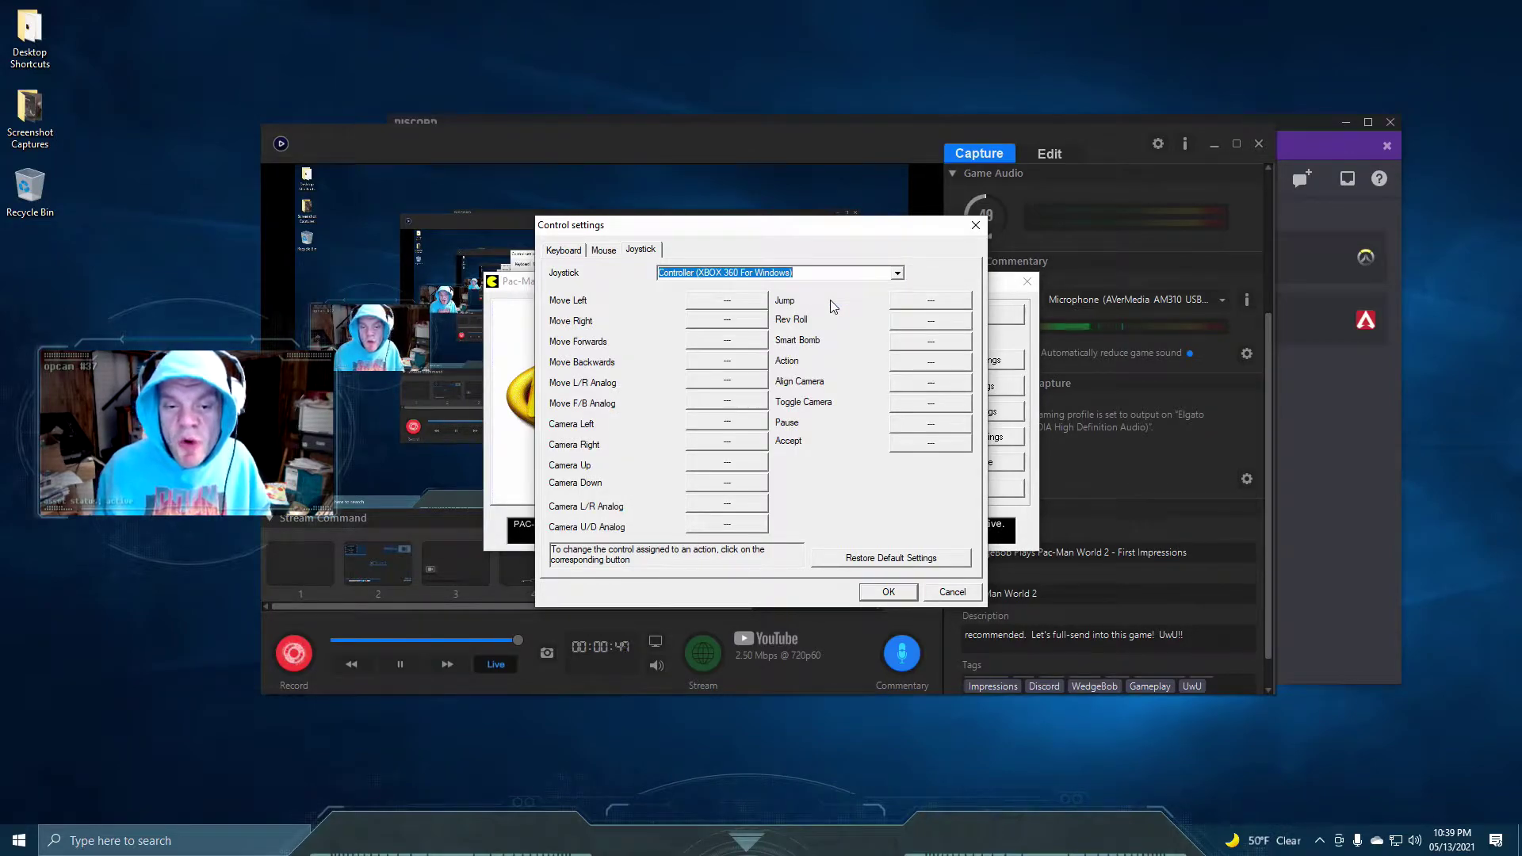
Bind Move Left, Right, Forwards and Backwards to D-Left, D-Right, D-Up and D-Down, and the analog movements to Axis 1 and Axis 2.
{"action": "left_click", "coordinate": [759, 306]}
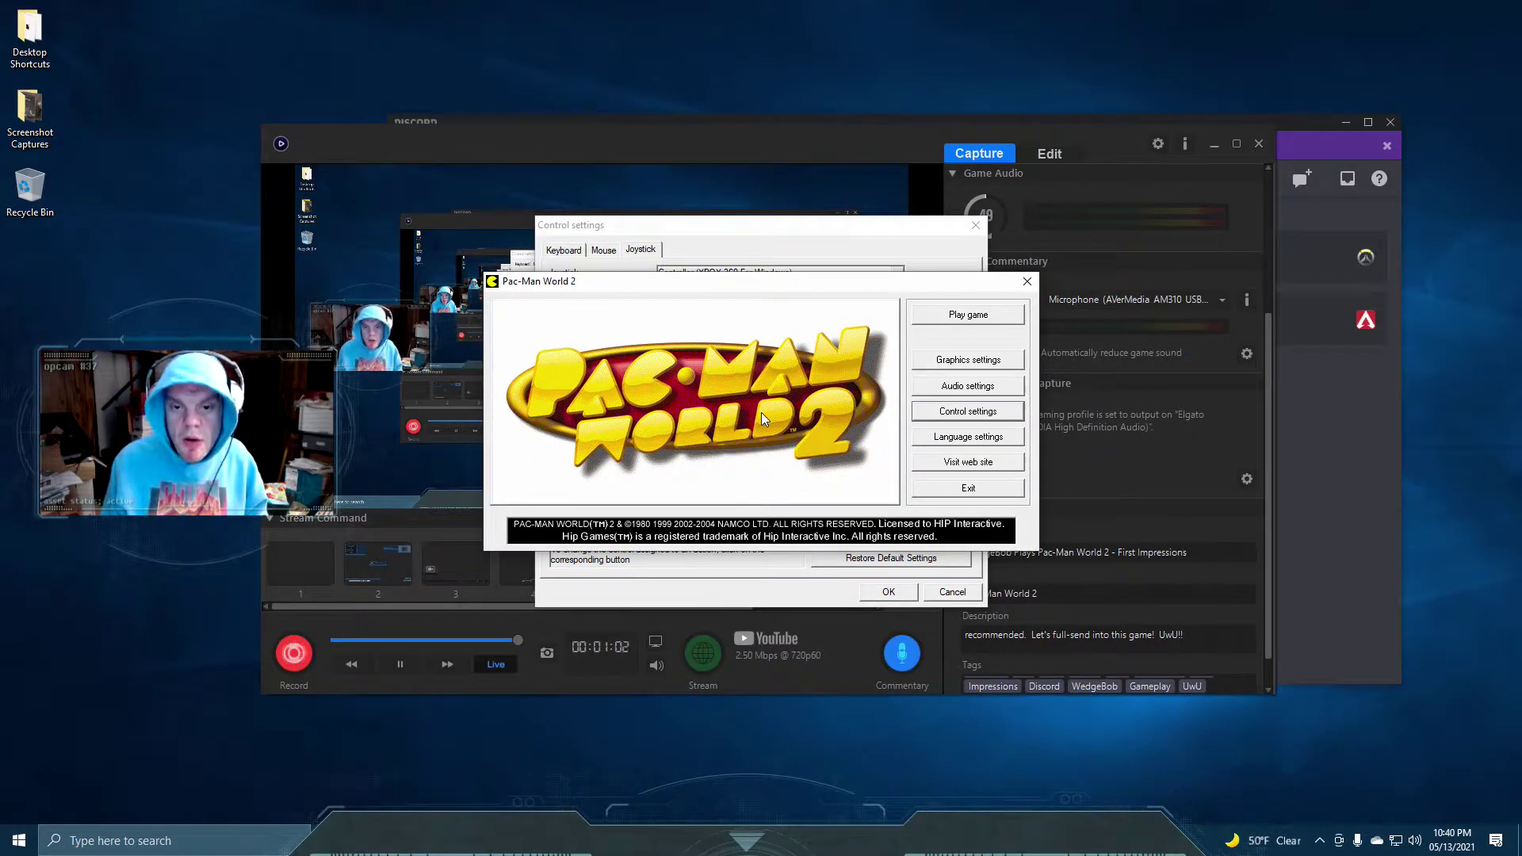
{"action": "left_click", "coordinate": [719, 230]}
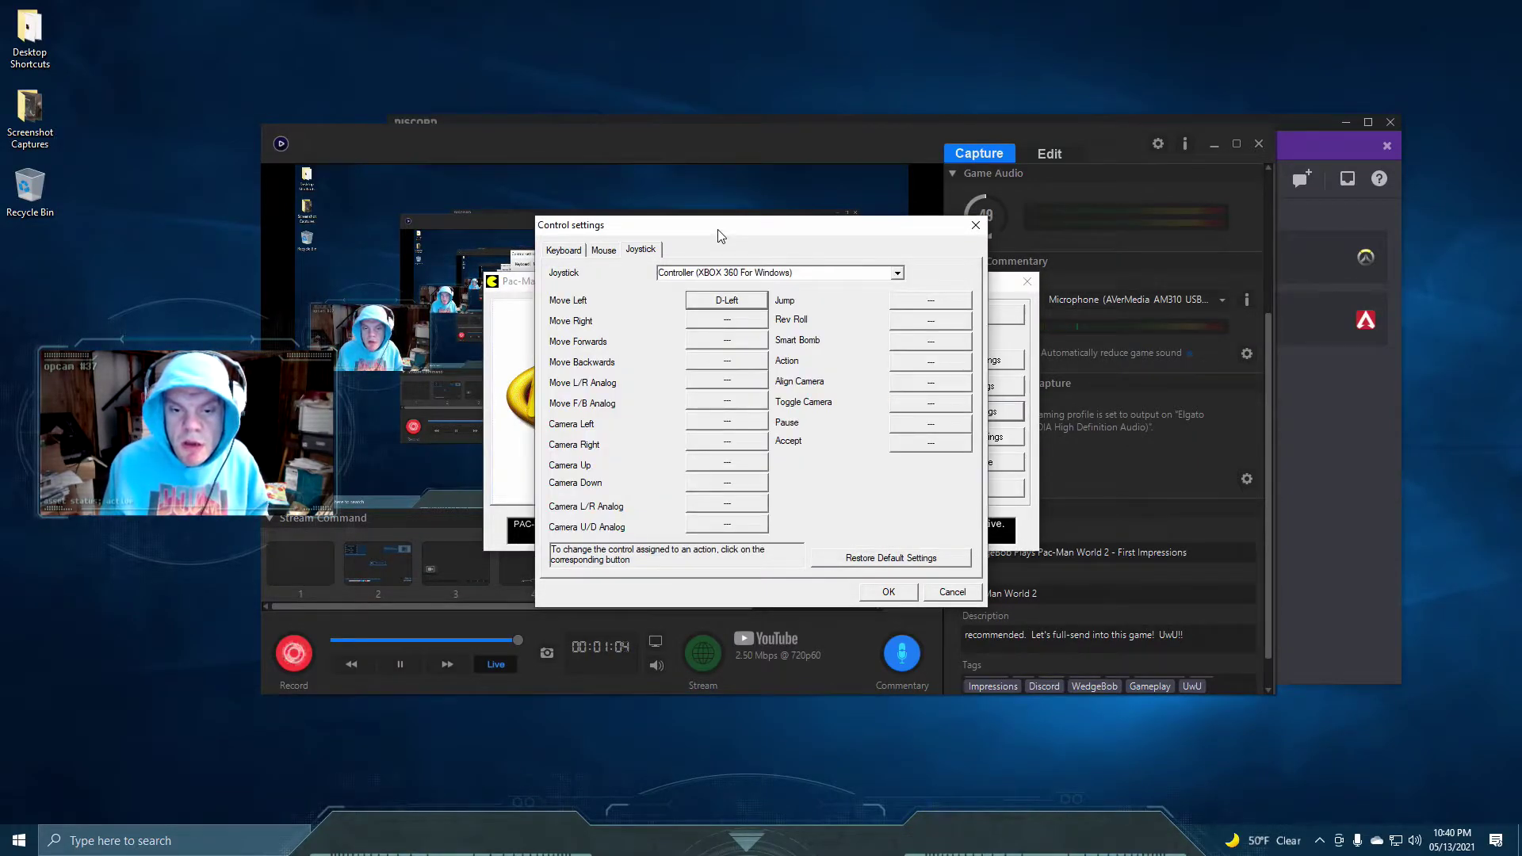
{"action": "left_click", "coordinate": [744, 324]}
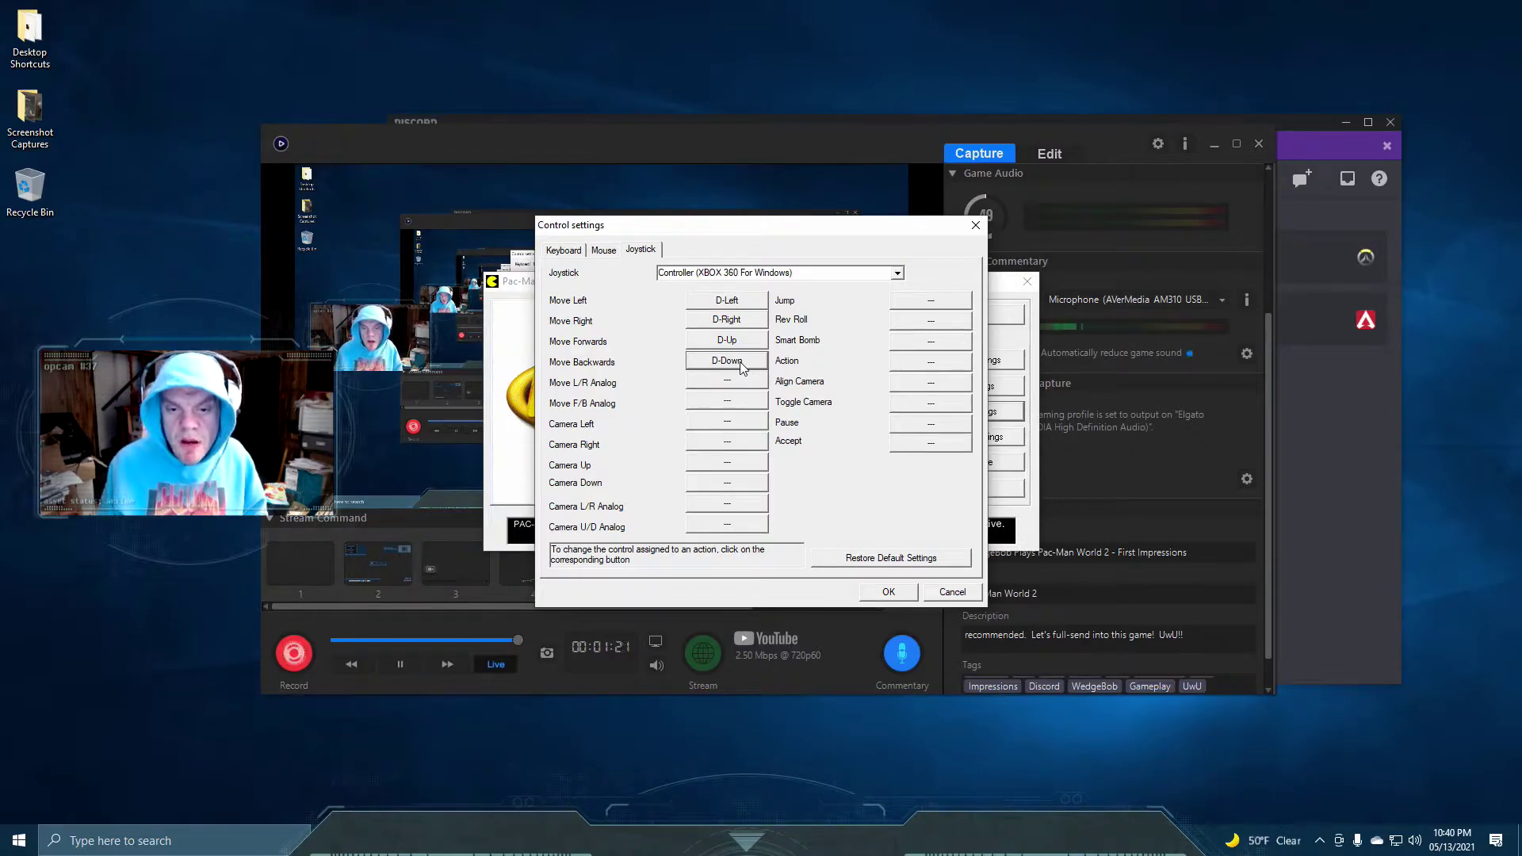
{"action": "left_click", "coordinate": [744, 384]}
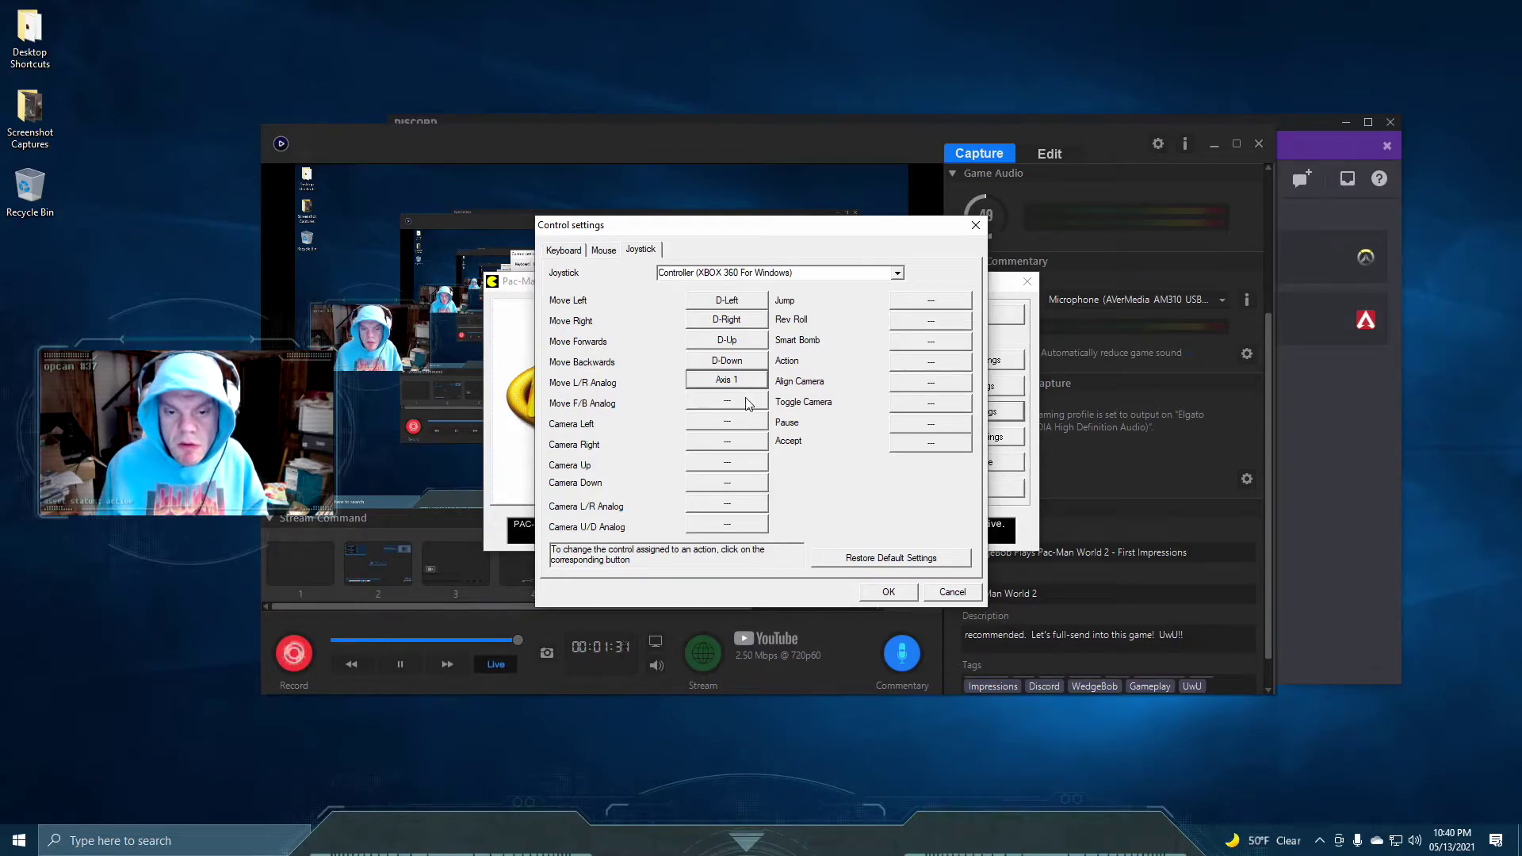
{"action": "left_click", "coordinate": [749, 404]}
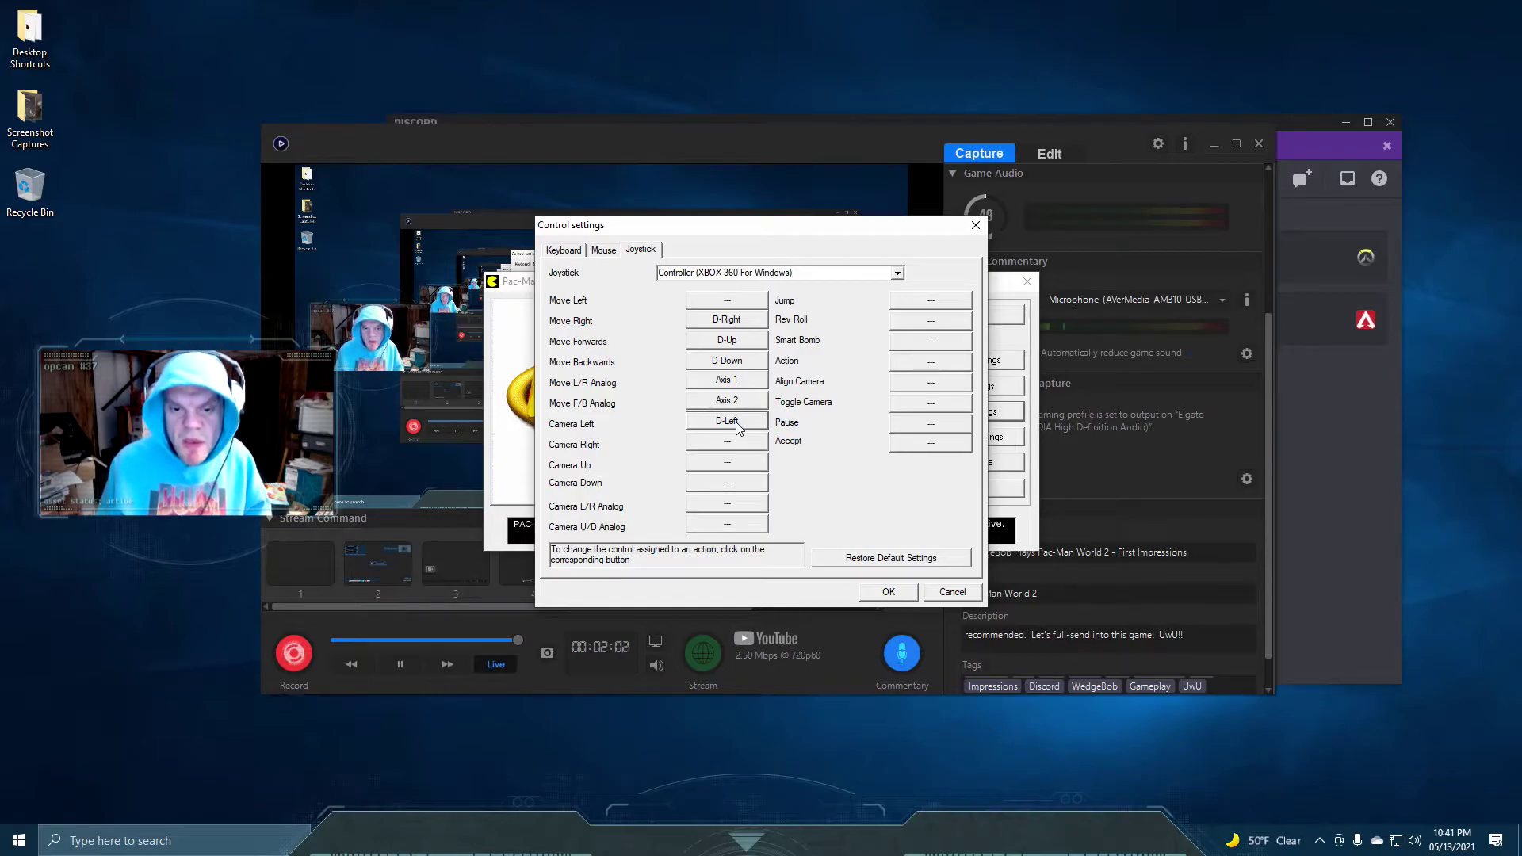
{"action": "left_click", "coordinate": [723, 301]}
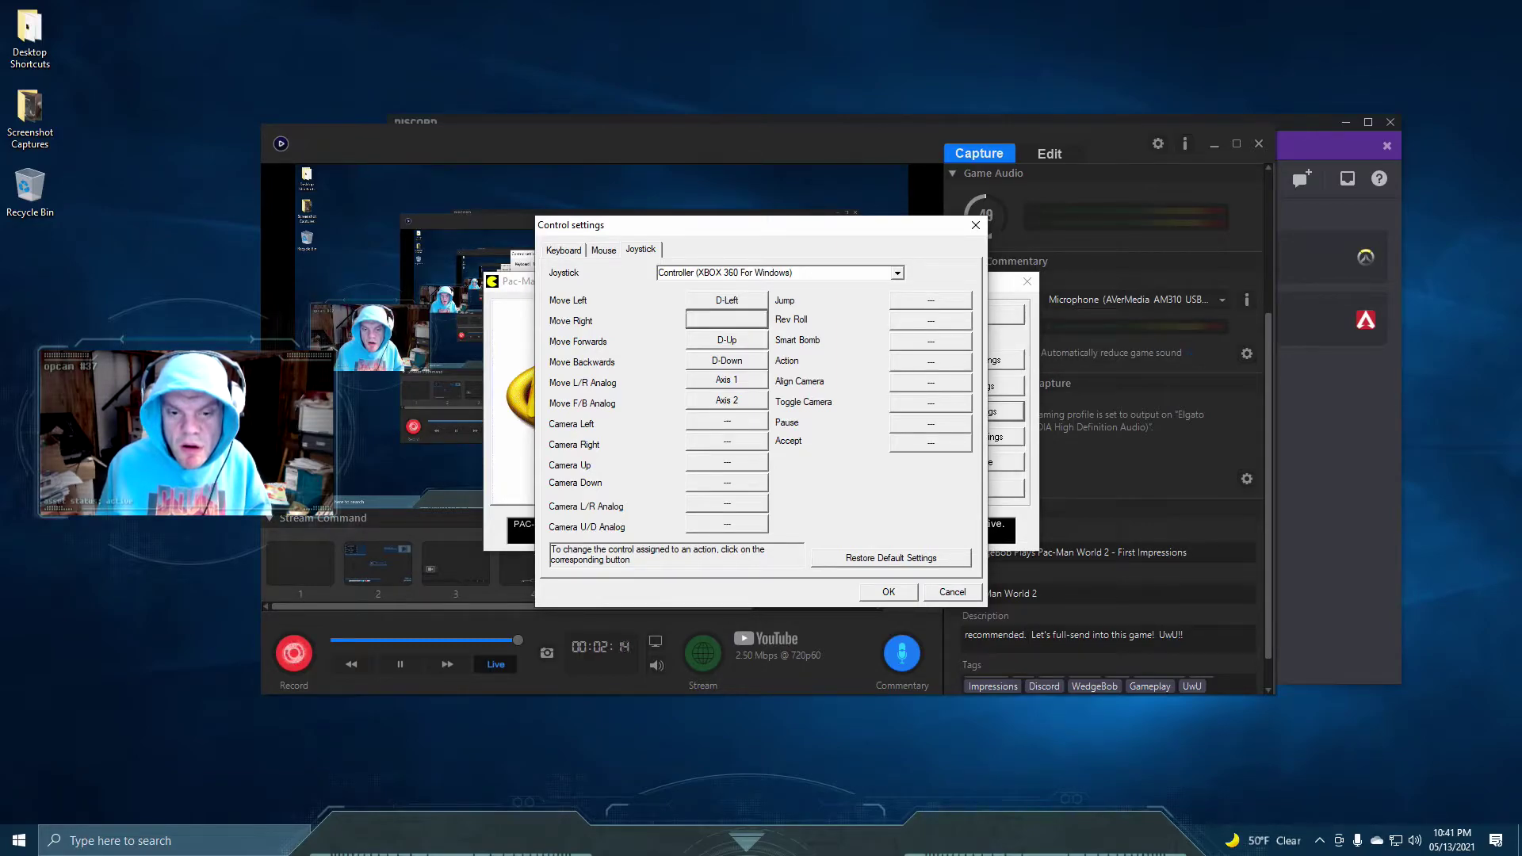
Bind Camera Left, Right, Up and Down to D-Left, D-Right, D-Up and D-Down, and the analog camera controls to Axis 5 and Axis 6.
{"action": "left_click", "coordinate": [749, 426]}
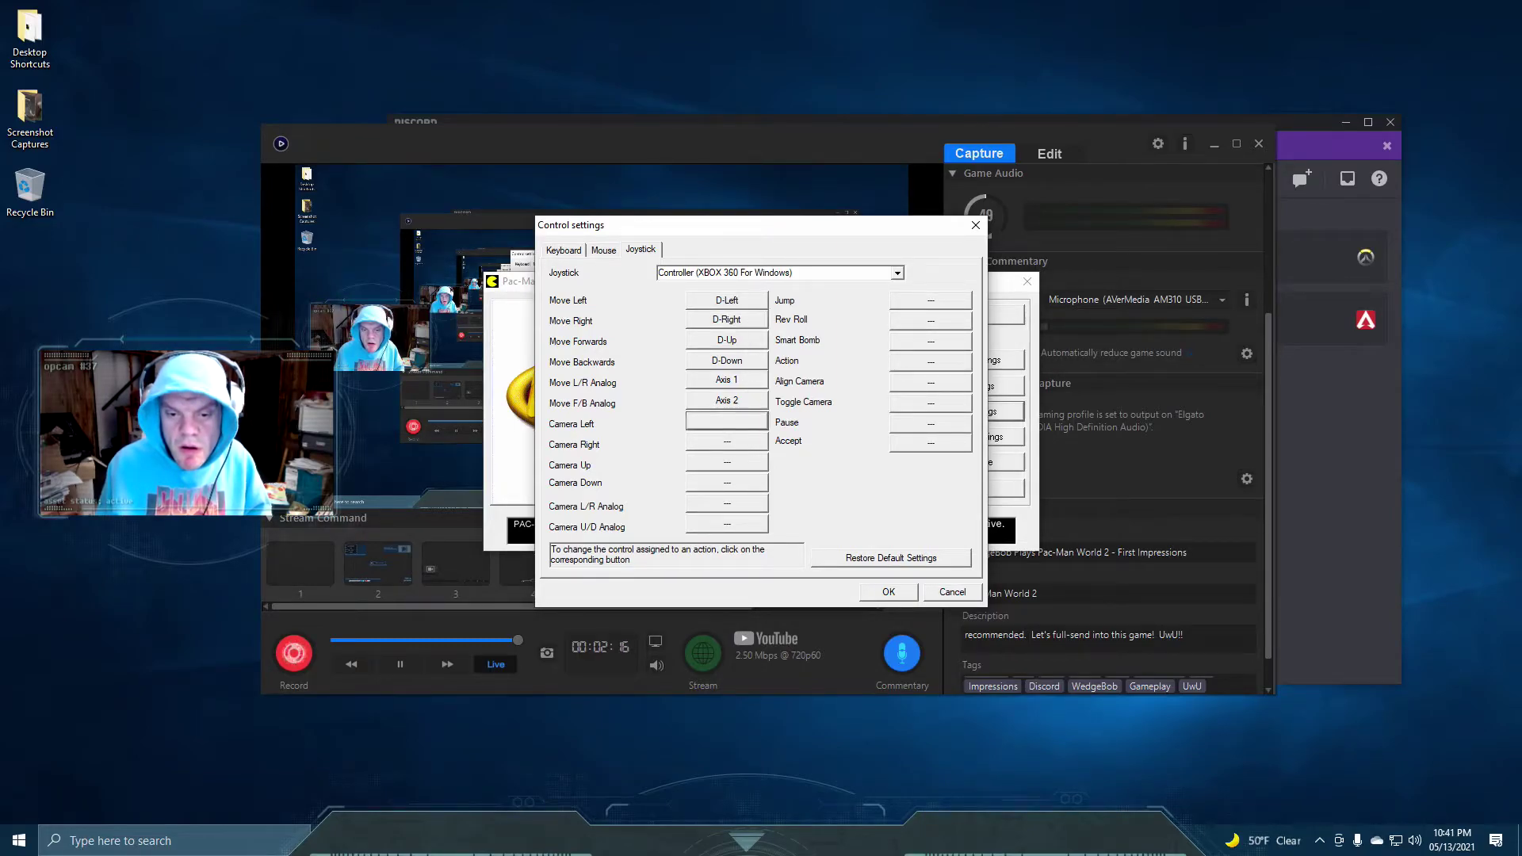
{"action": "left_click", "coordinate": [727, 442]}
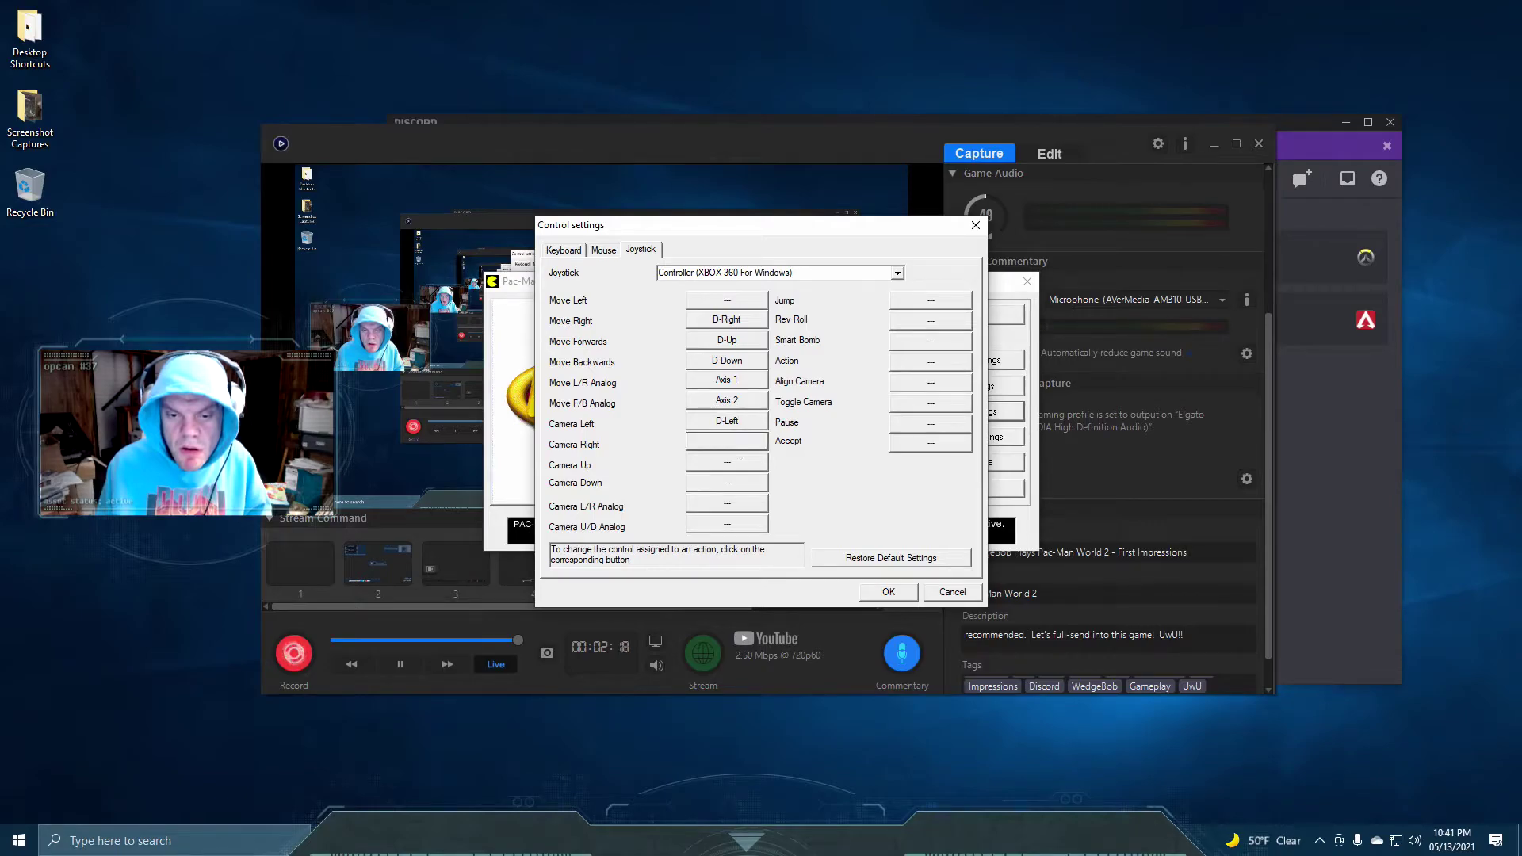
{"action": "left_click", "coordinate": [737, 466]}
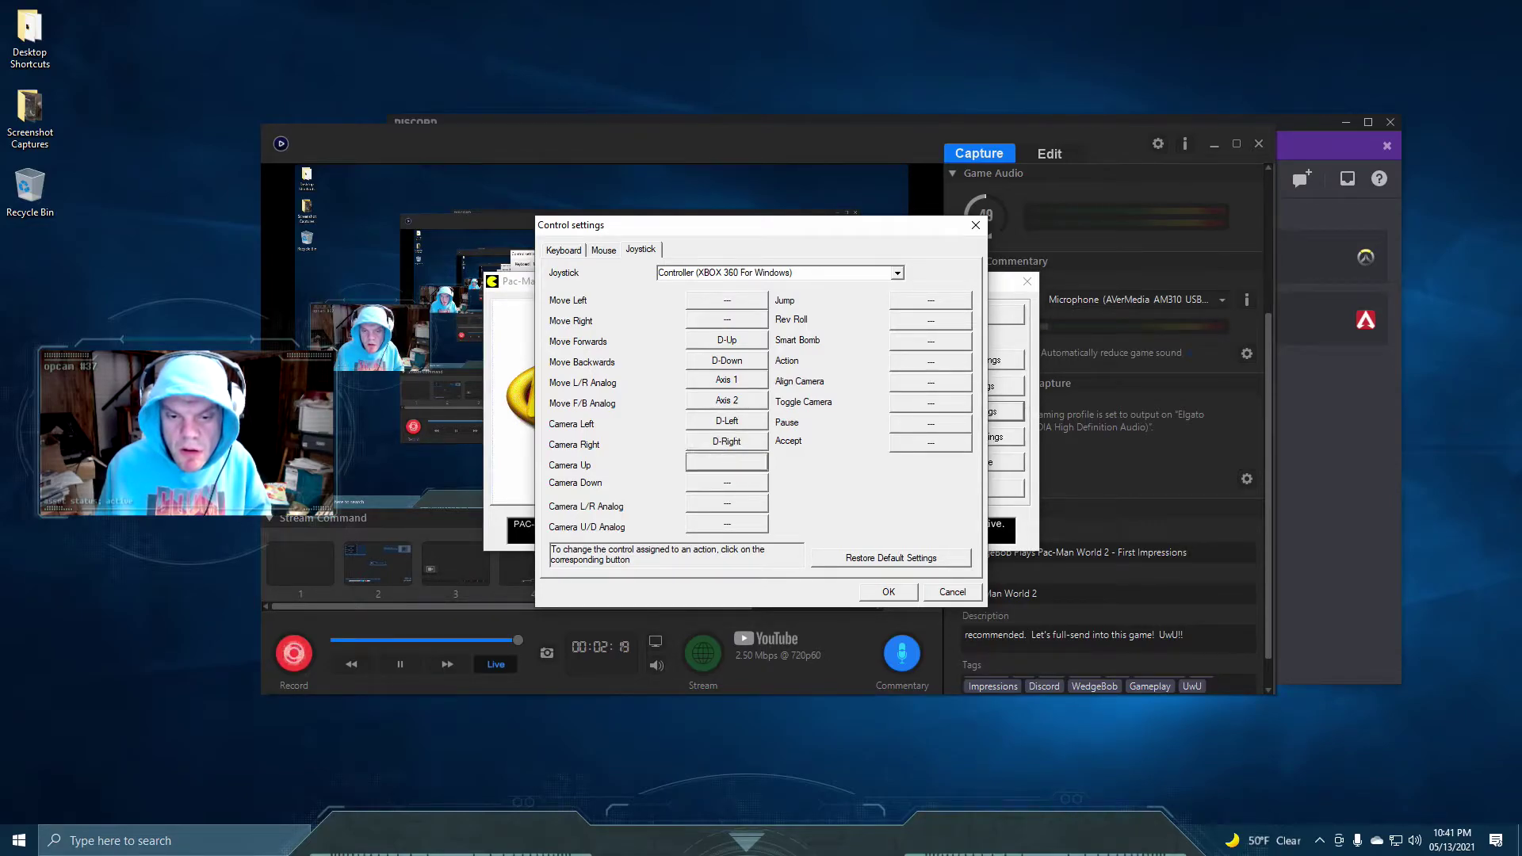
{"action": "left_click", "coordinate": [736, 483]}
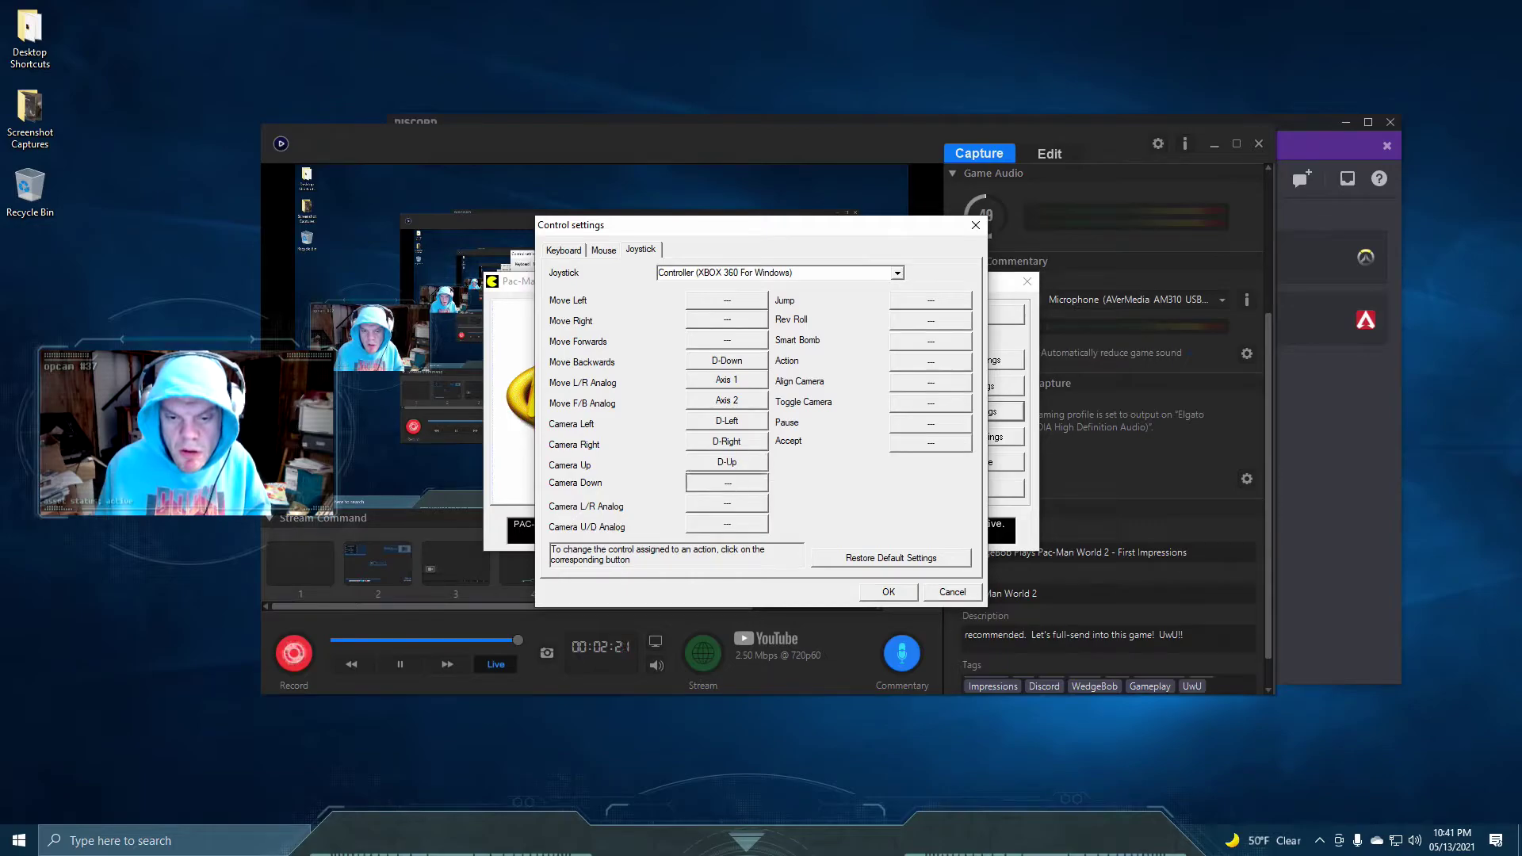
{"action": "left_click", "coordinate": [727, 505]}
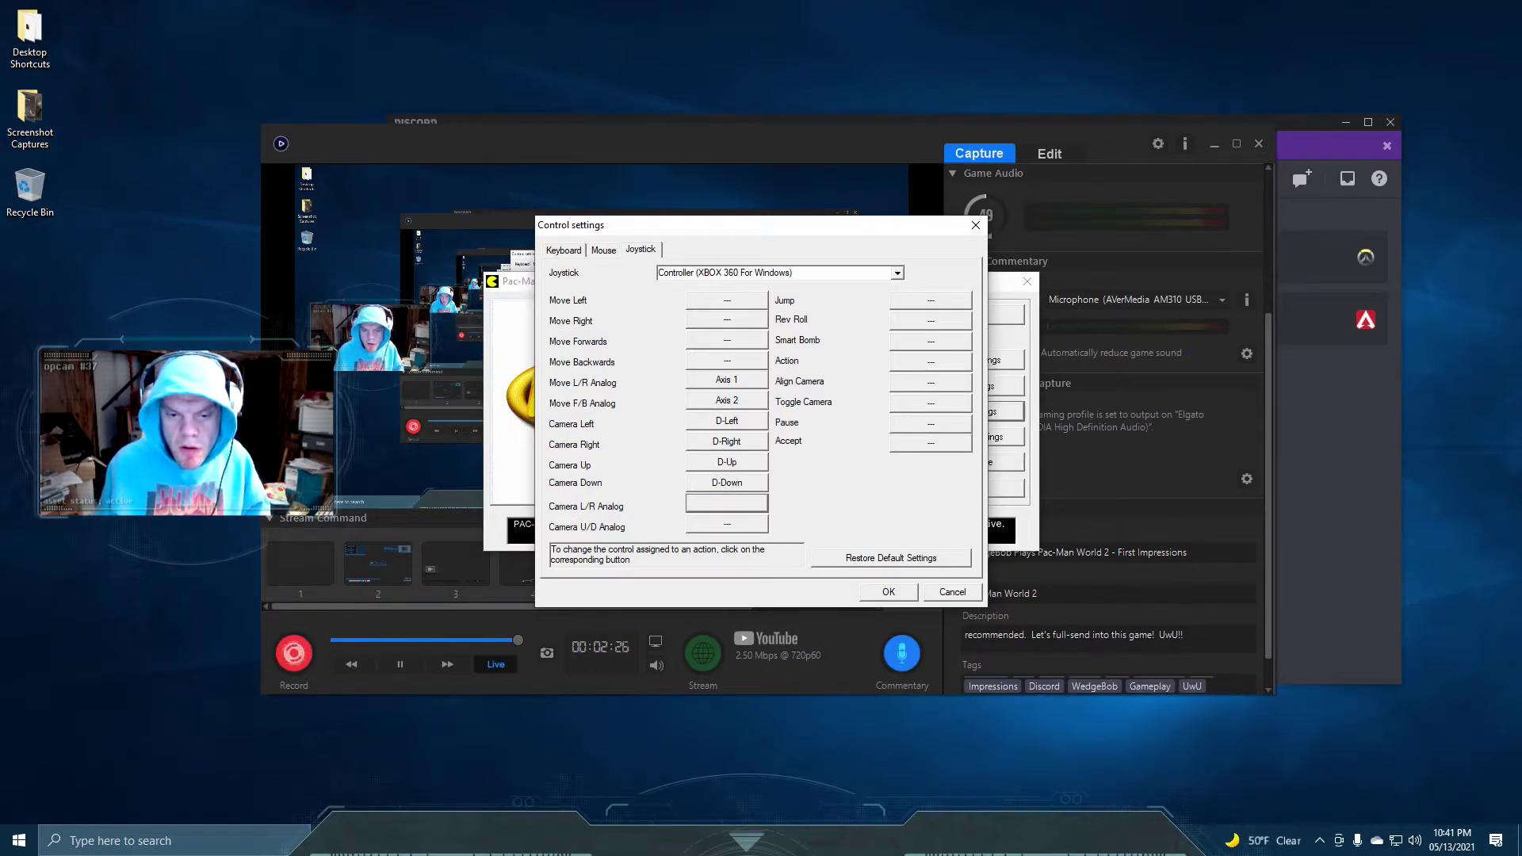
{"action": "left_click", "coordinate": [727, 525]}
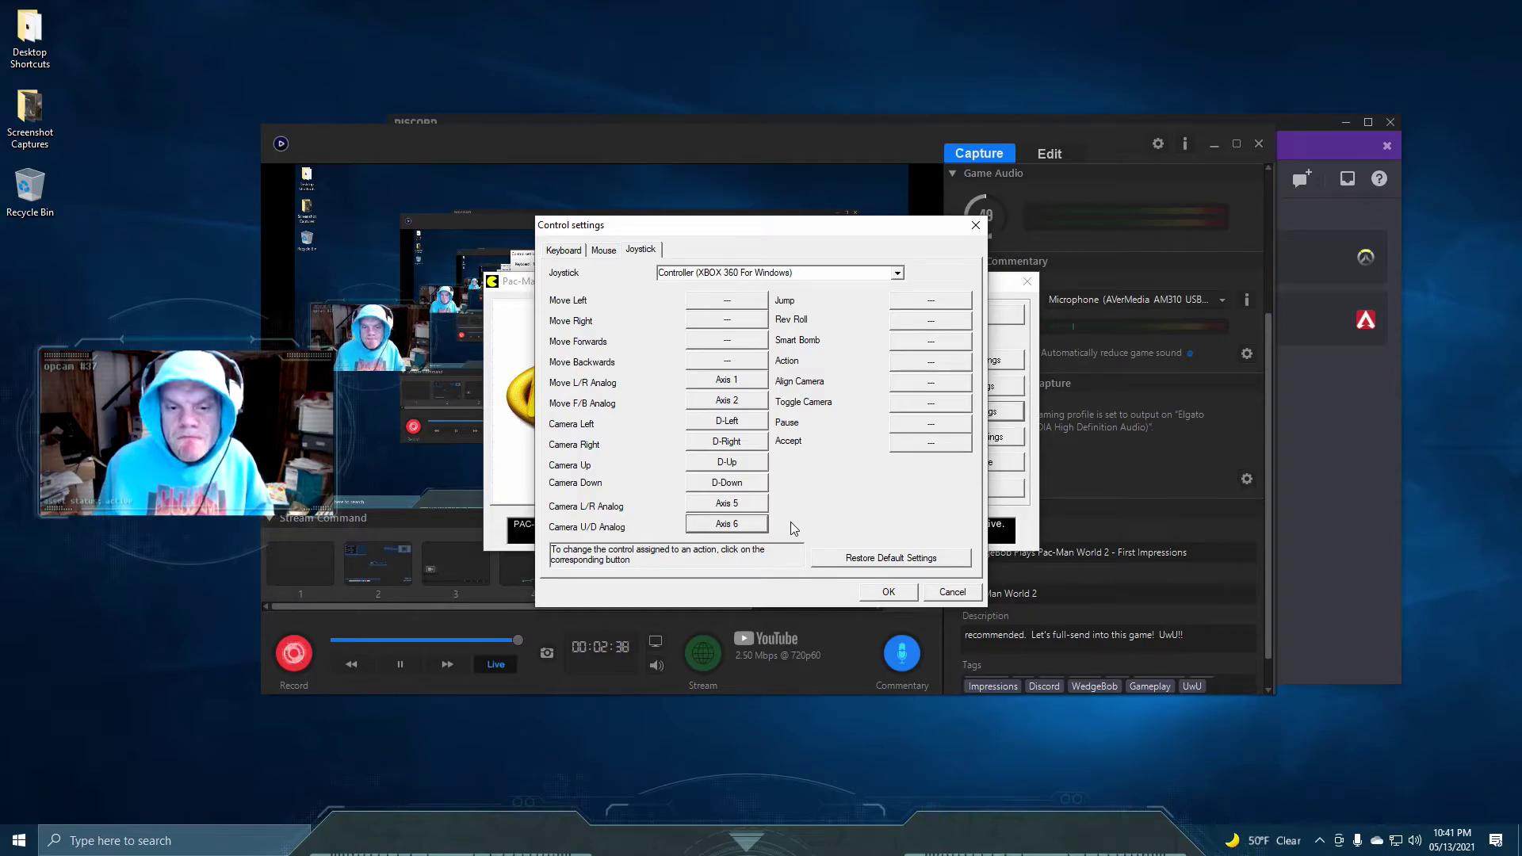
Assign Button 3 to Jump, Button 4 to Rev Roll, Button 2 to Smart Bomb and Button 1 to Action.
{"action": "left_click", "coordinate": [928, 303]}
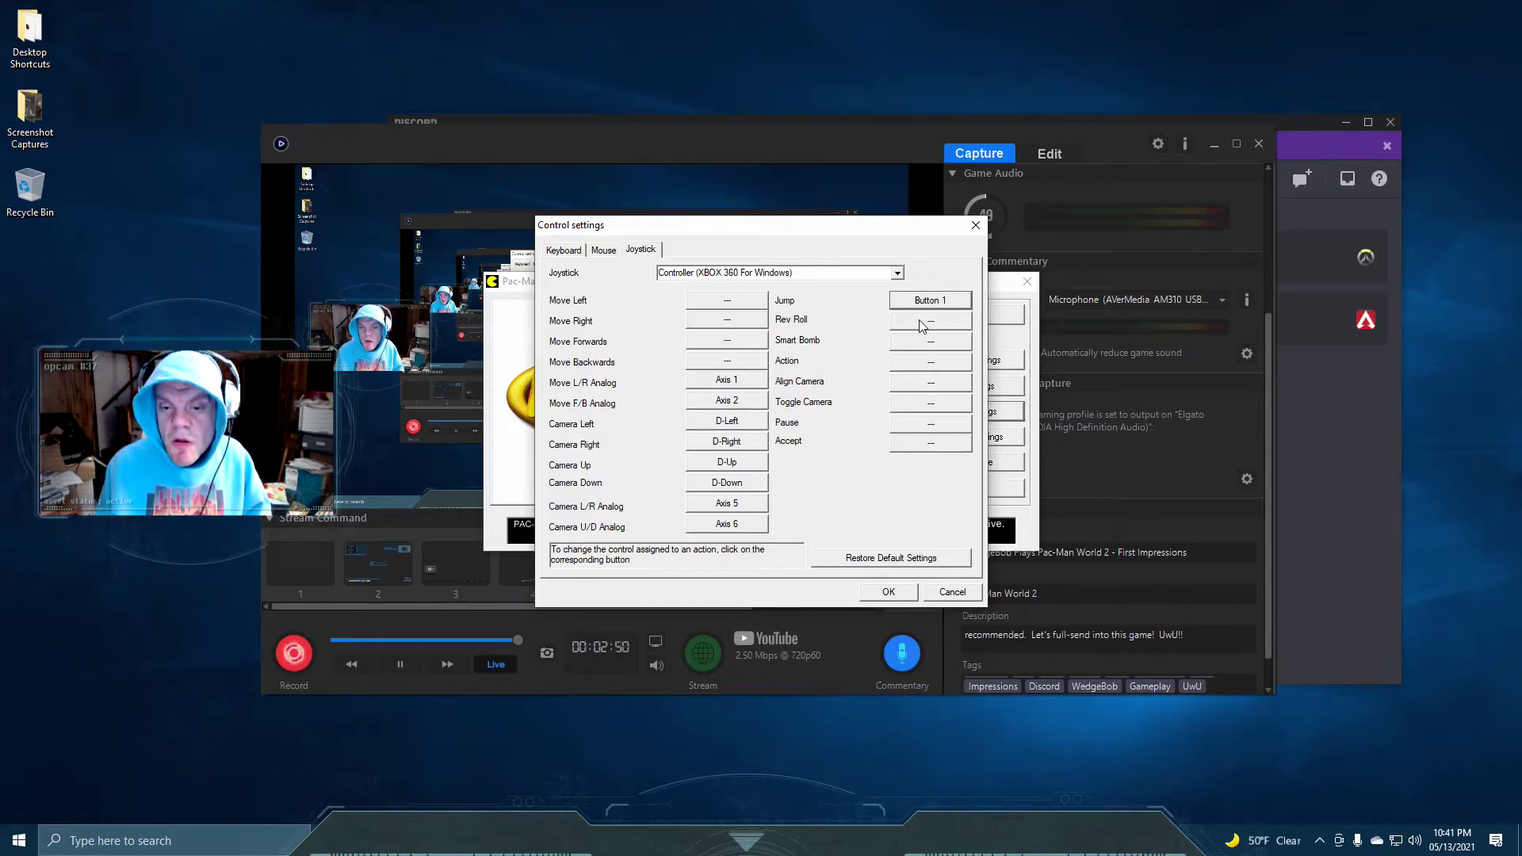
{"action": "left_click", "coordinate": [922, 326]}
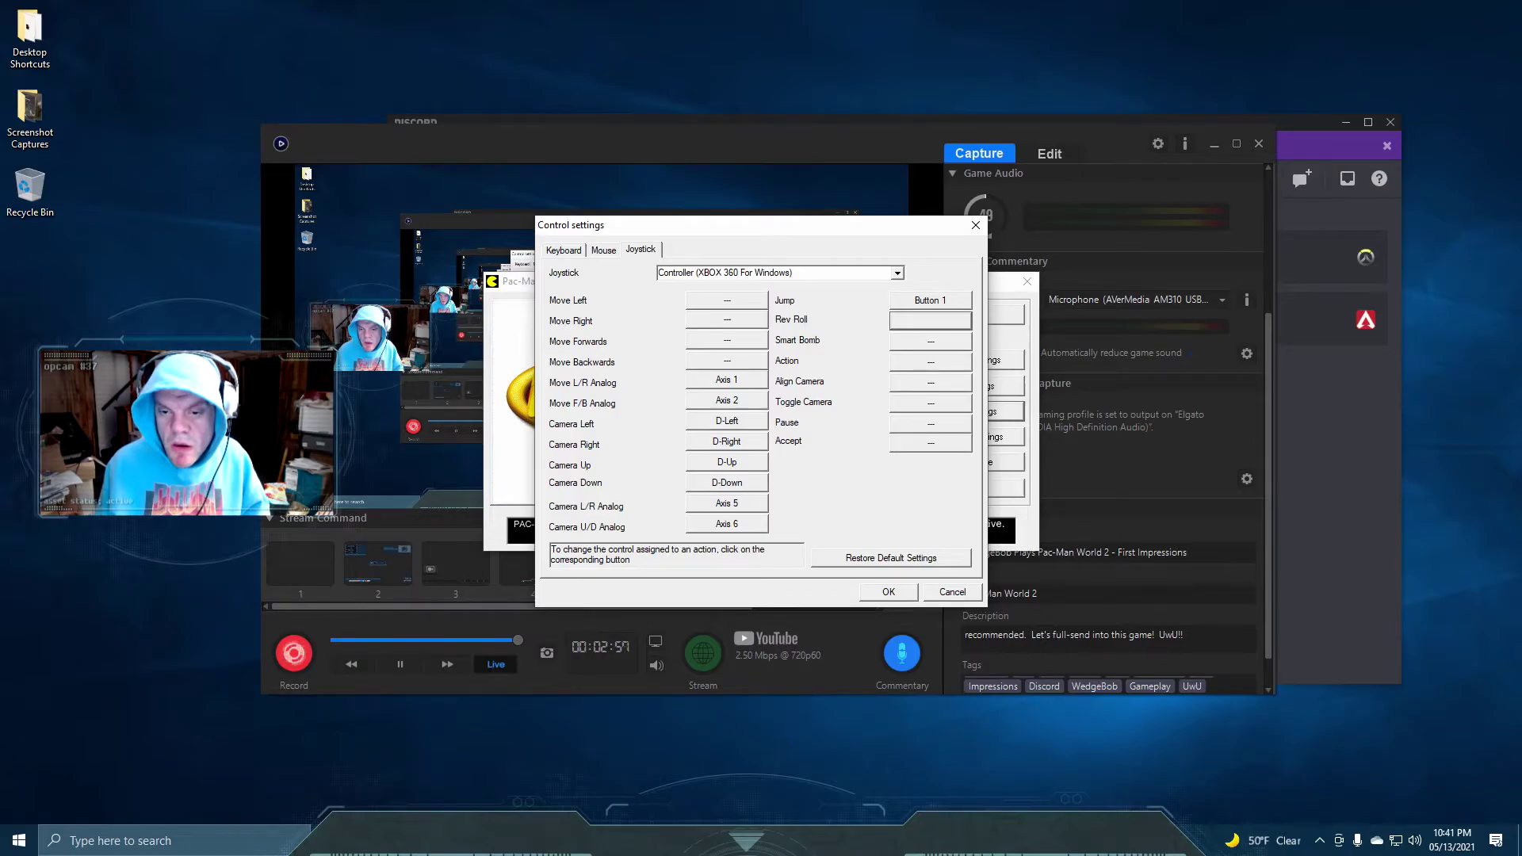
{"action": "left_click", "coordinate": [928, 303]}
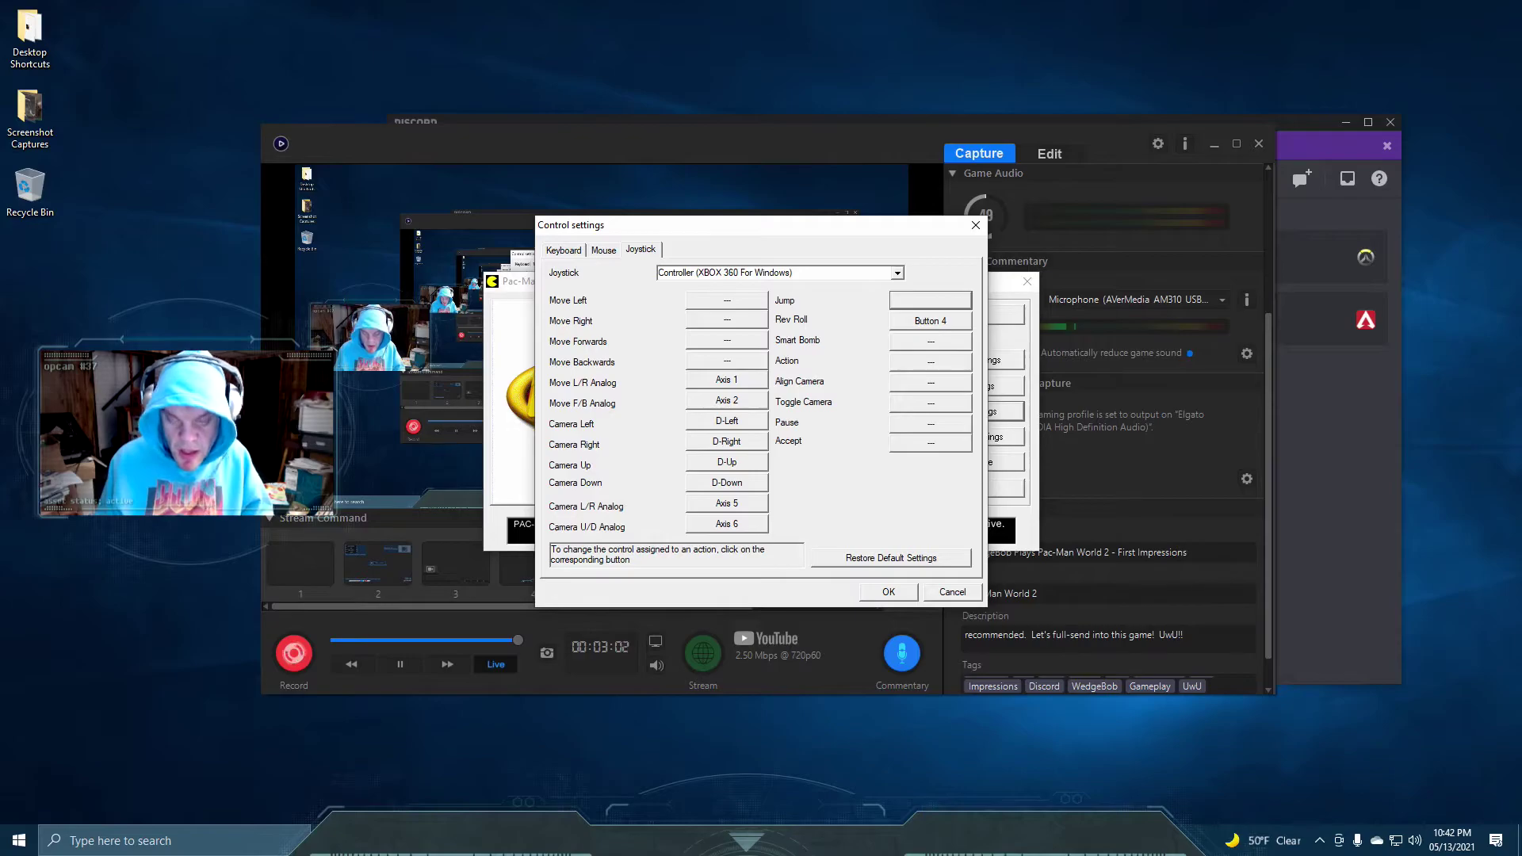
{"action": "left_click", "coordinate": [931, 341]}
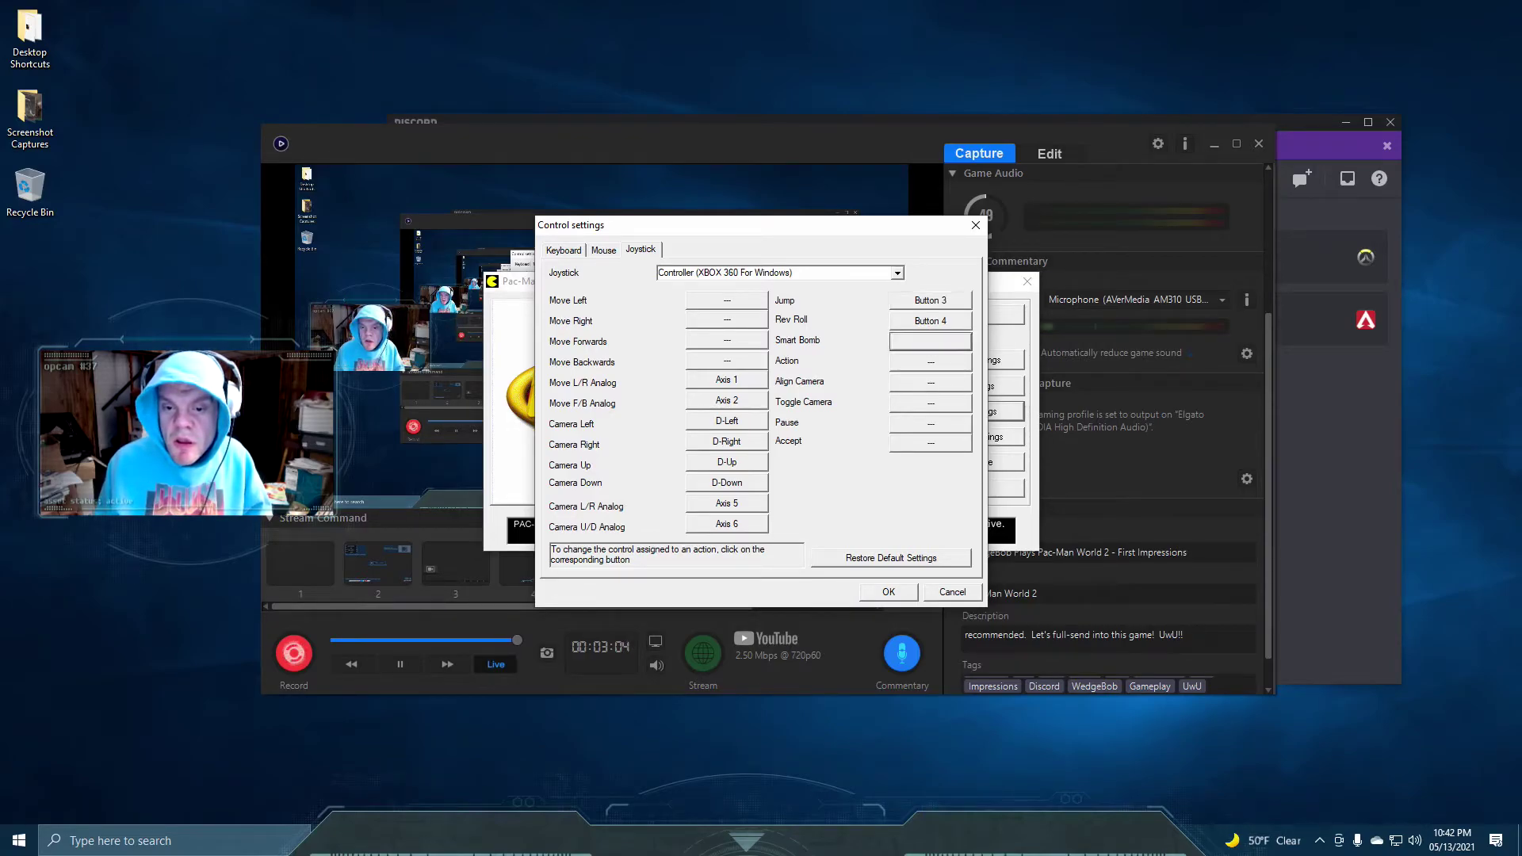
{"action": "left_click", "coordinate": [933, 362]}
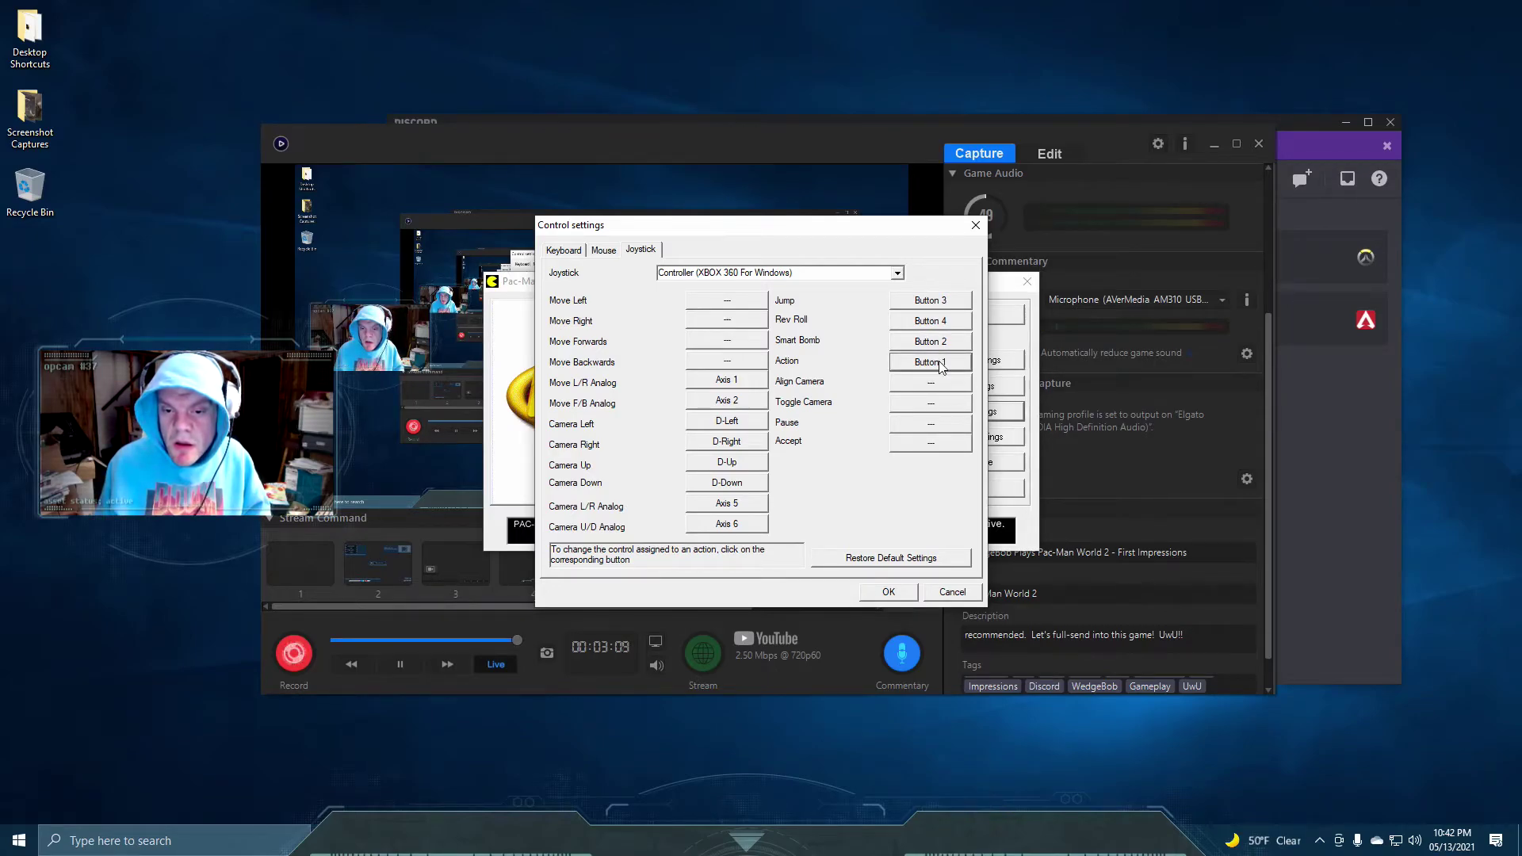
Assign Button 5 to Align Camera, Button 6 to Toggle Camera, Button 8 to Pause and Button 7 to Accept, and save the control settings.
{"action": "left_click", "coordinate": [933, 384]}
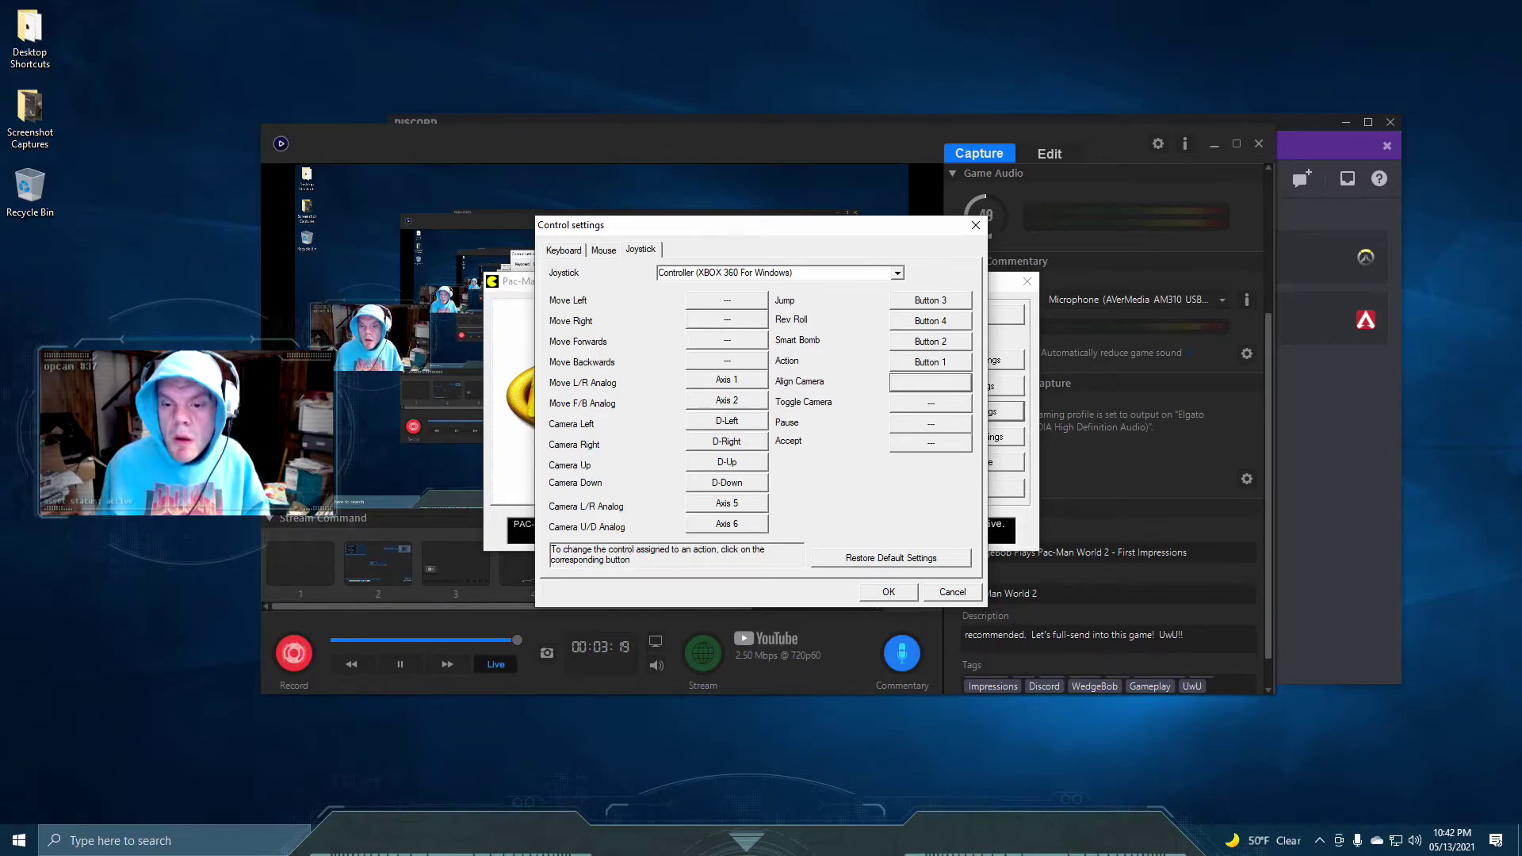
{"action": "left_click", "coordinate": [931, 403]}
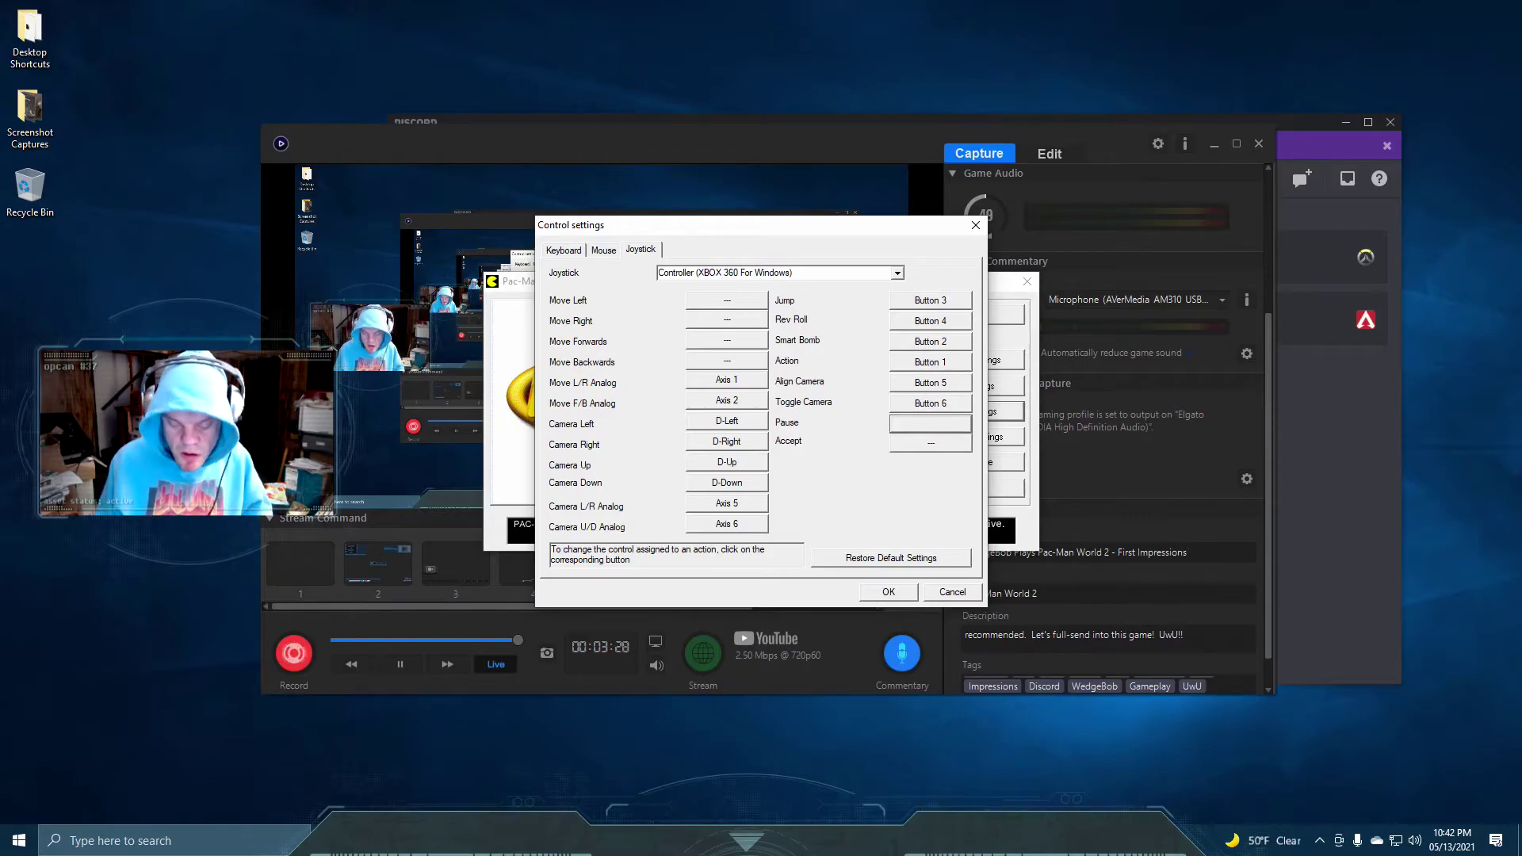
{"action": "left_click", "coordinate": [925, 444]}
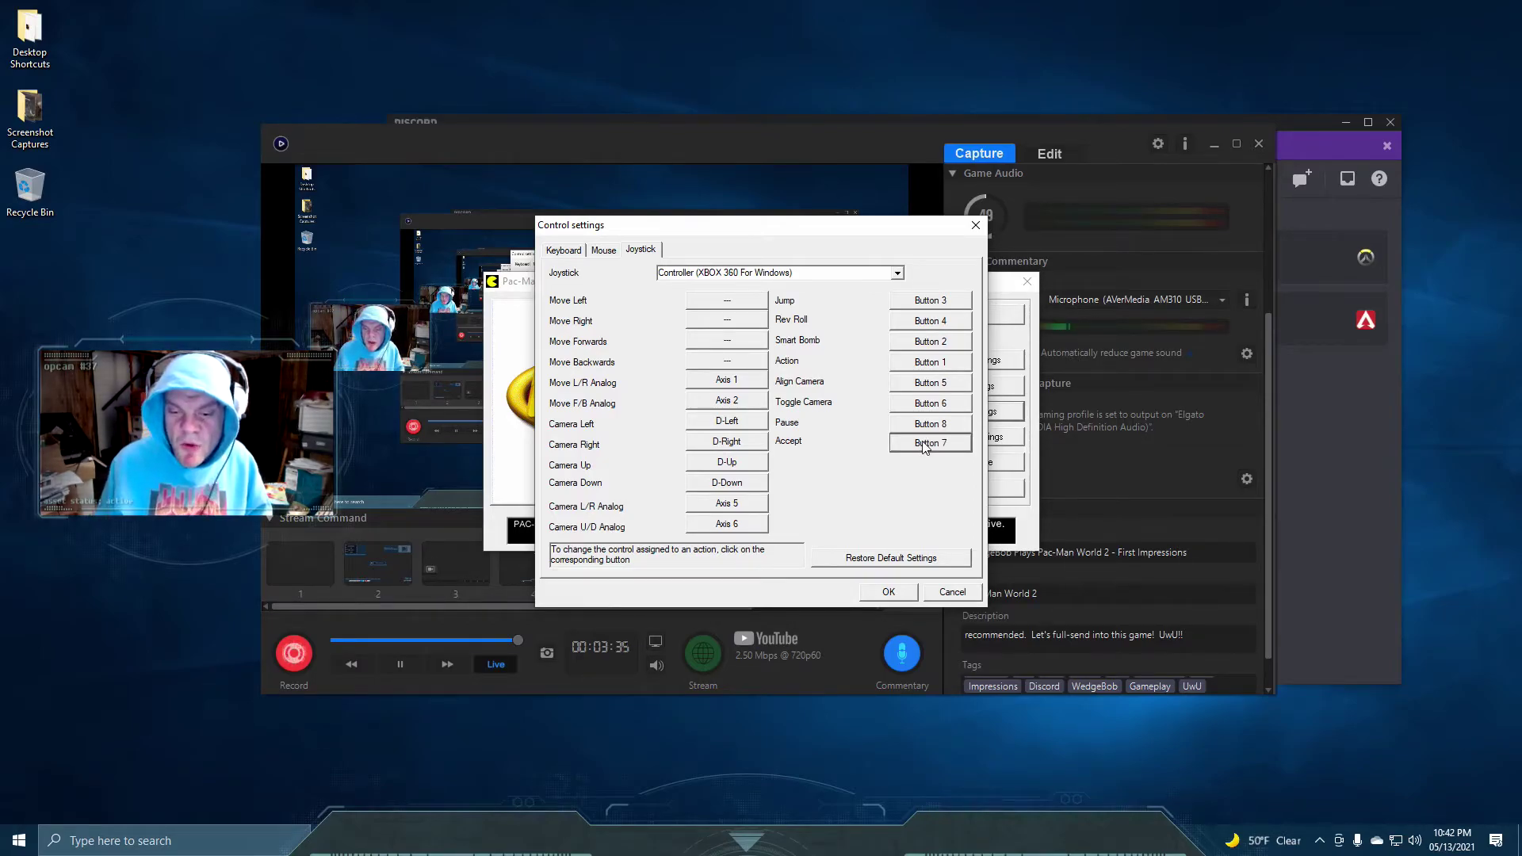
{"action": "left_click", "coordinate": [889, 592]}
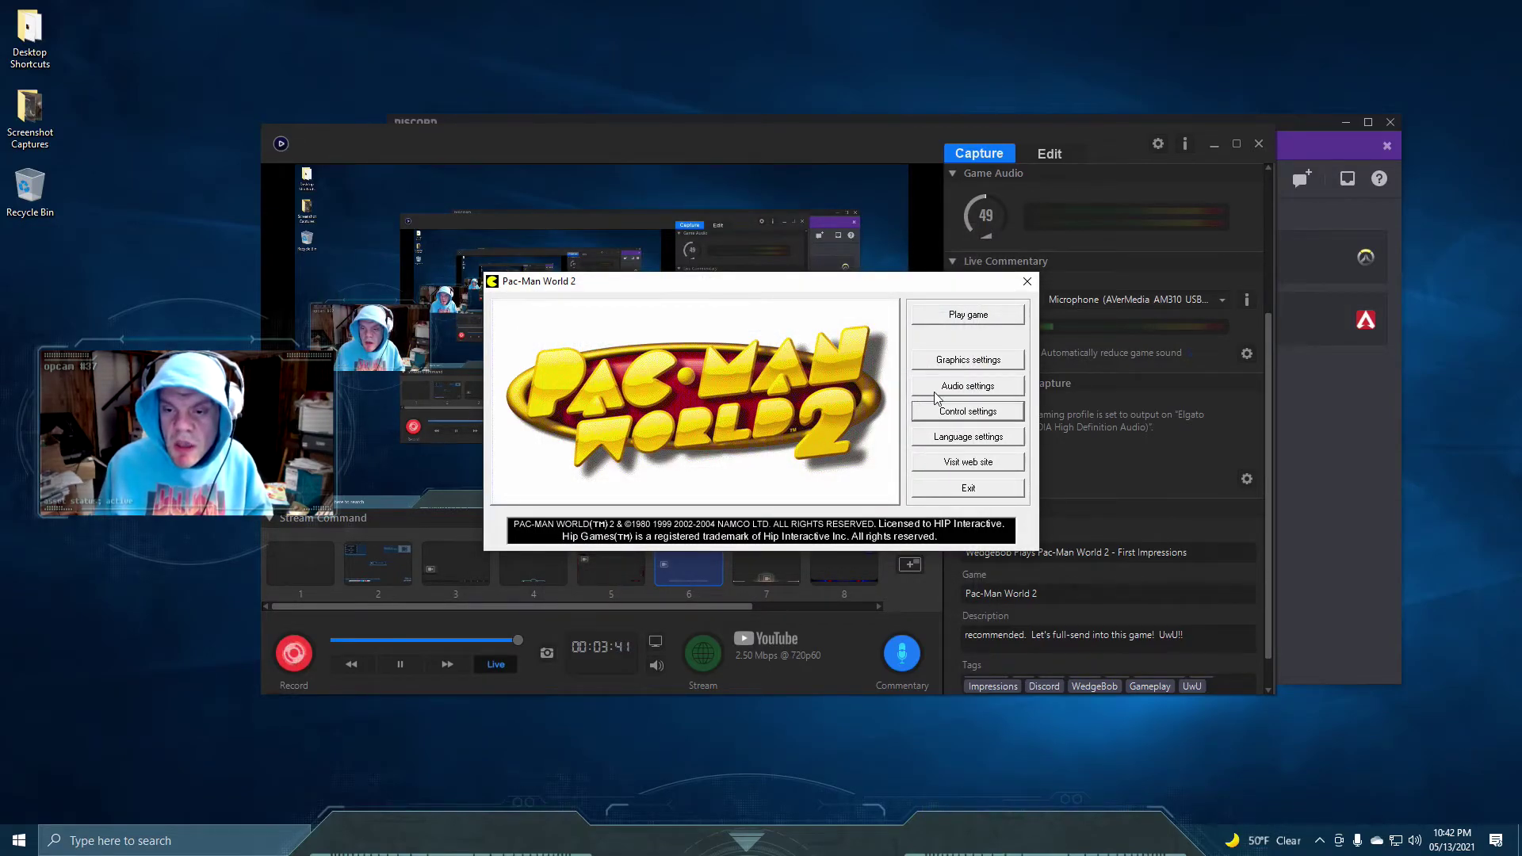
Start the game, decline the copy-protection reboot and report the program as installed correctly.
{"action": "left_click", "coordinate": [946, 317]}
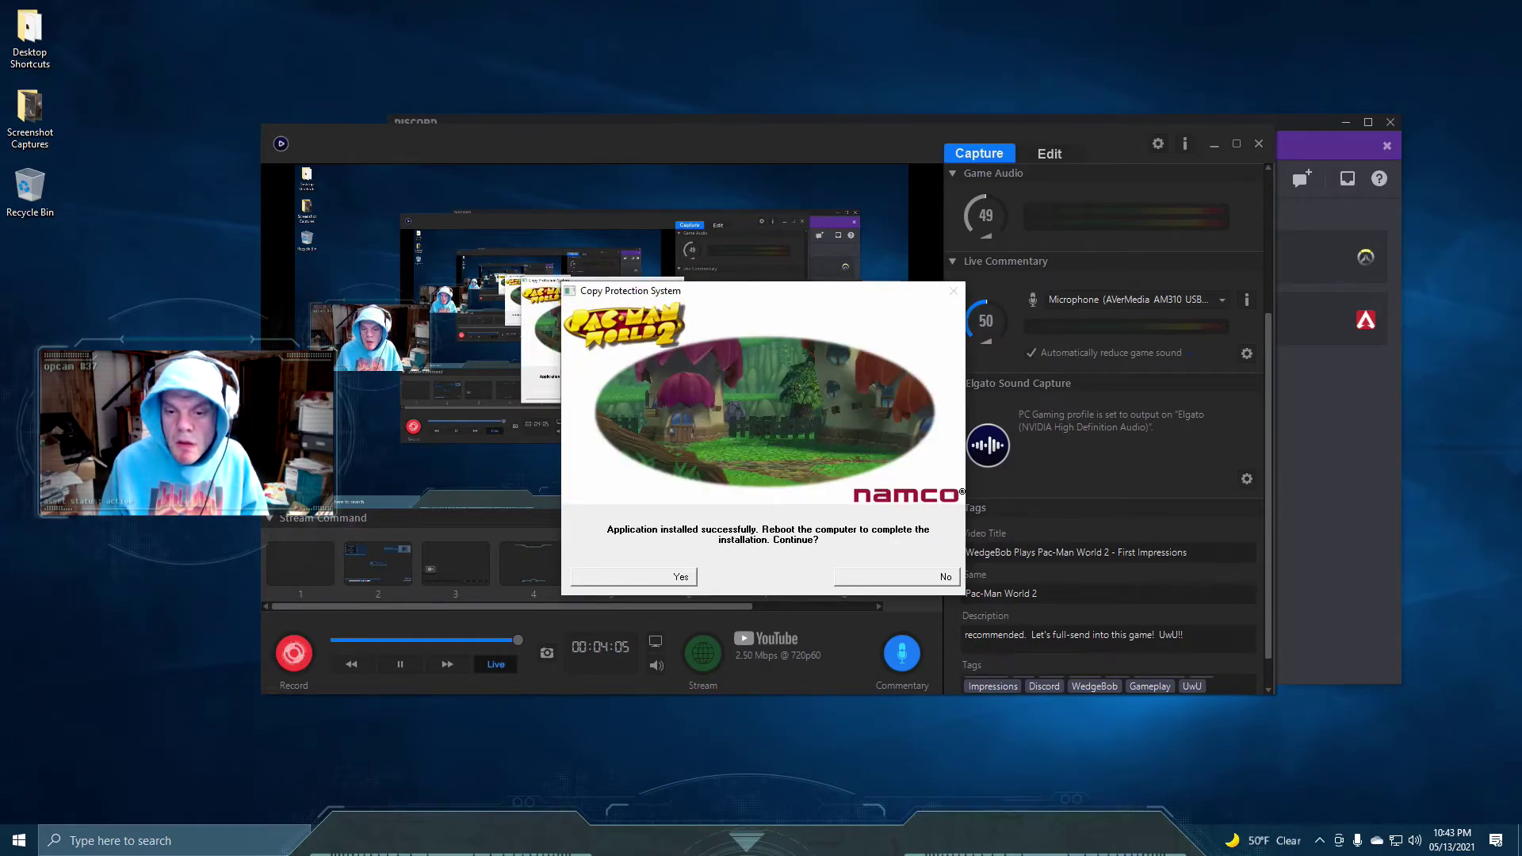
{"action": "left_click", "coordinate": [932, 577]}
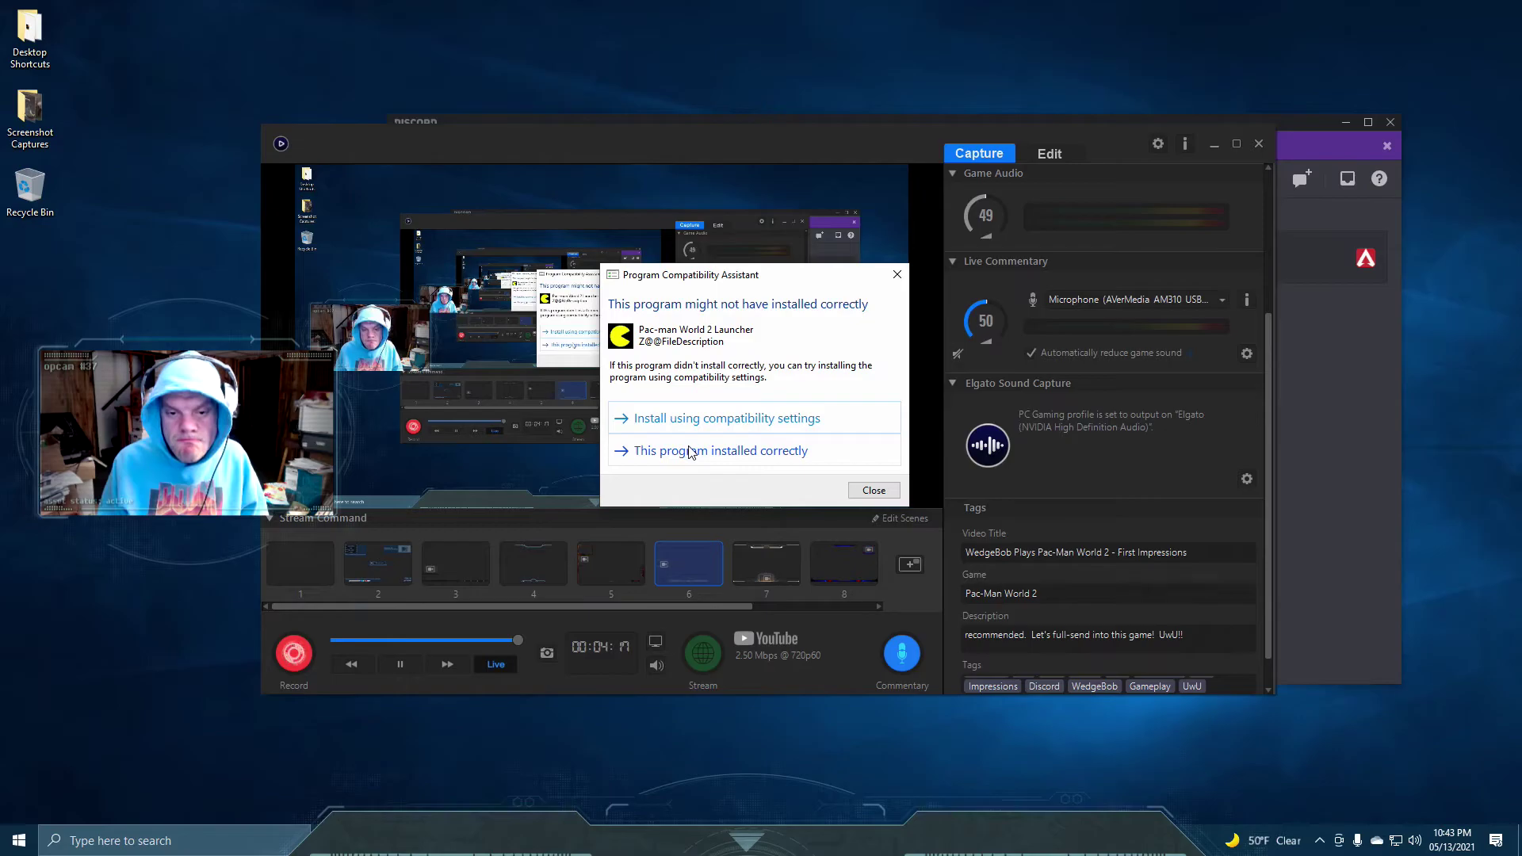
{"action": "left_click", "coordinate": [693, 454]}
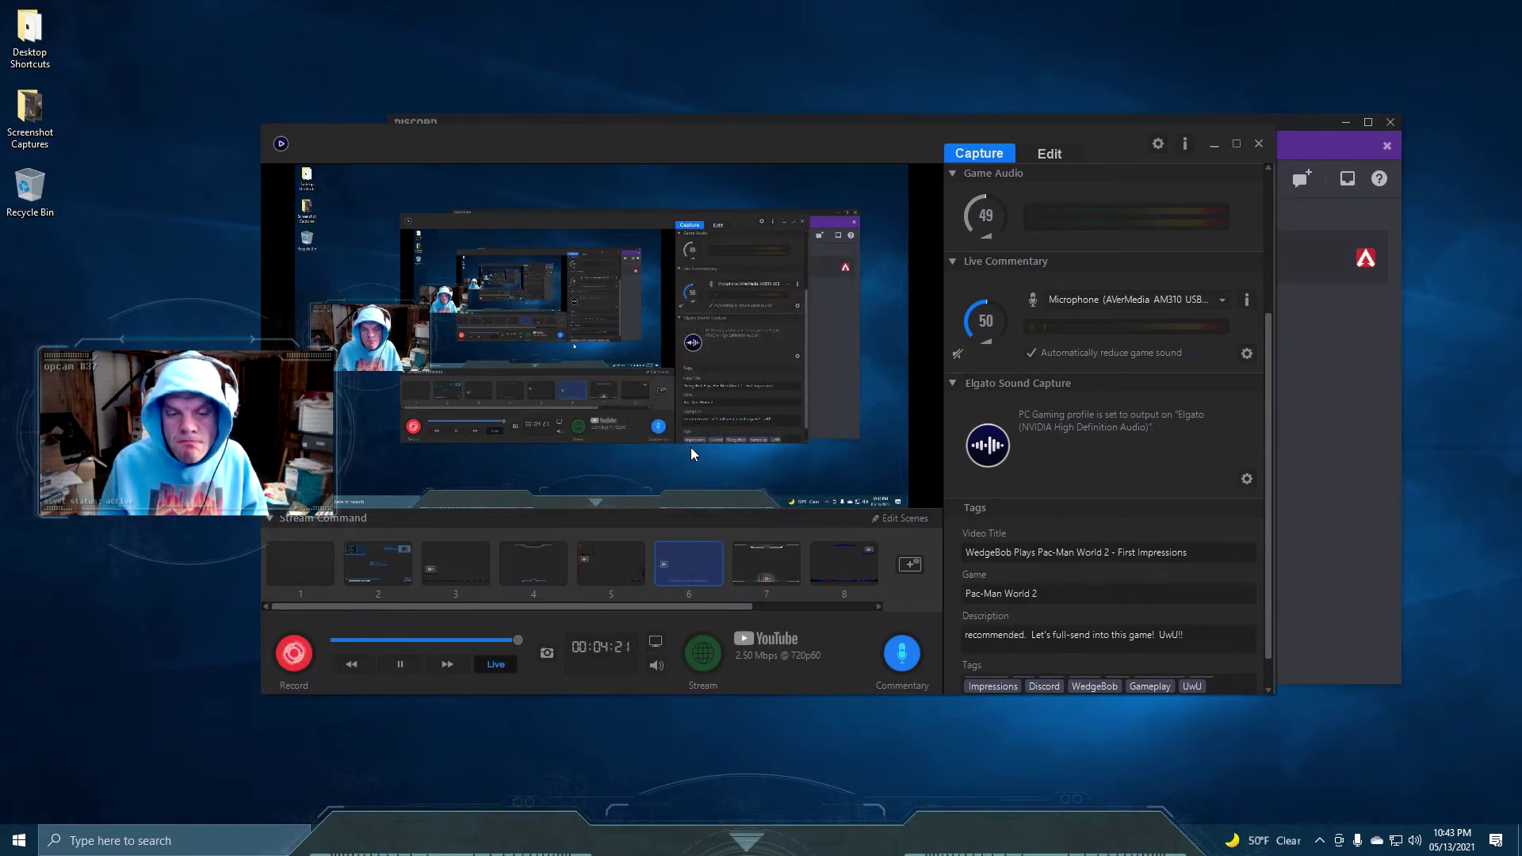
Launch Pac-Man World 2 again from its folder among the installed programs.
{"action": "left_click", "coordinate": [17, 839]}
{"action": "scroll", "coordinate": [115, 757], "scroll_direction": "down", "scroll_amount": 5}
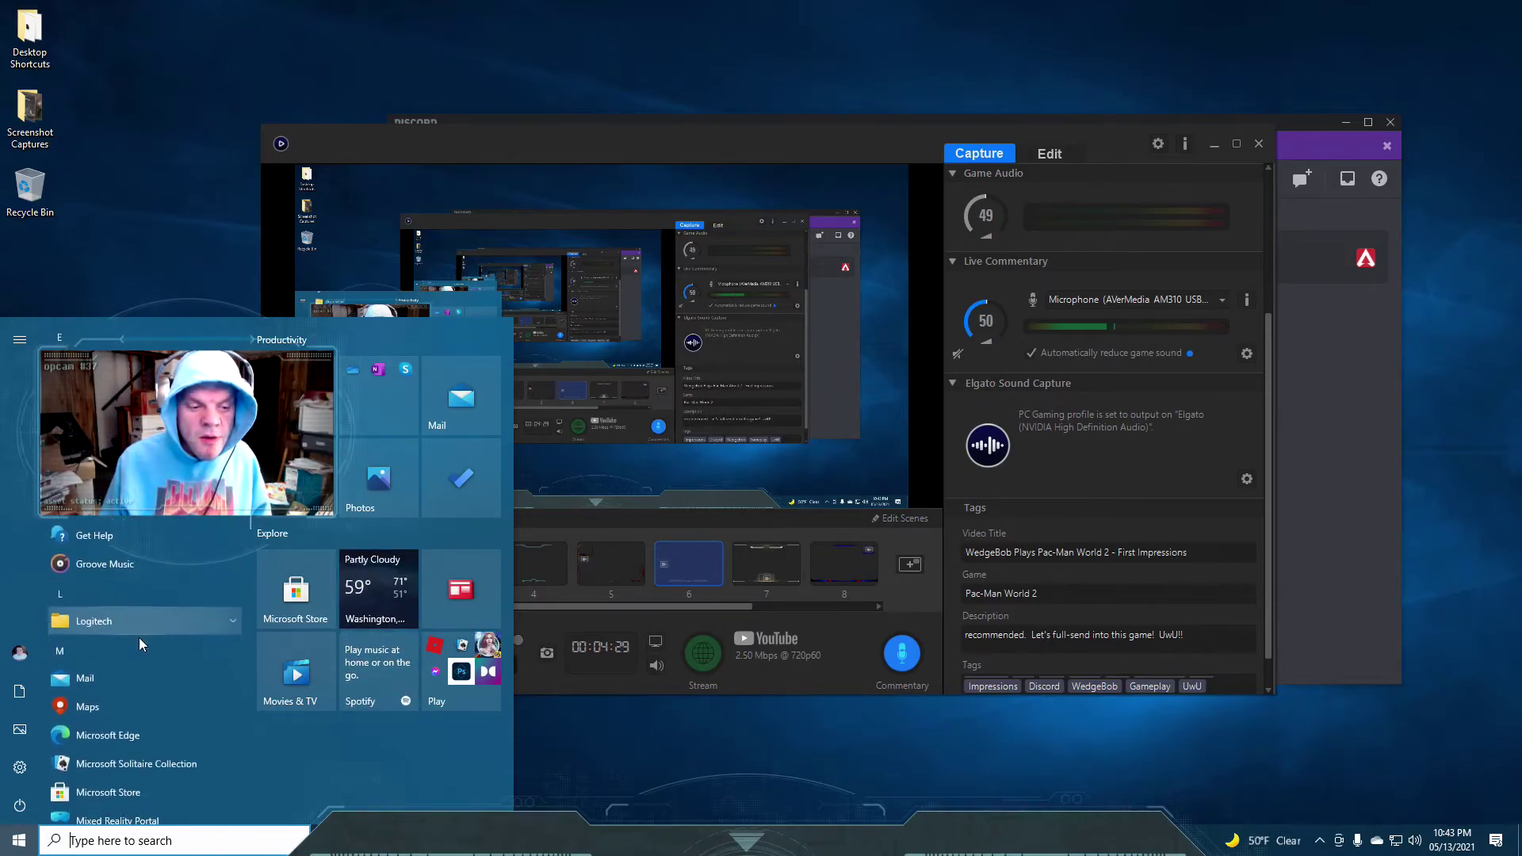
{"action": "scroll", "coordinate": [138, 639], "scroll_direction": "down", "scroll_amount": 3}
{"action": "scroll", "coordinate": [136, 653], "scroll_direction": "down", "scroll_amount": 2}
{"action": "left_click", "coordinate": [132, 694]}
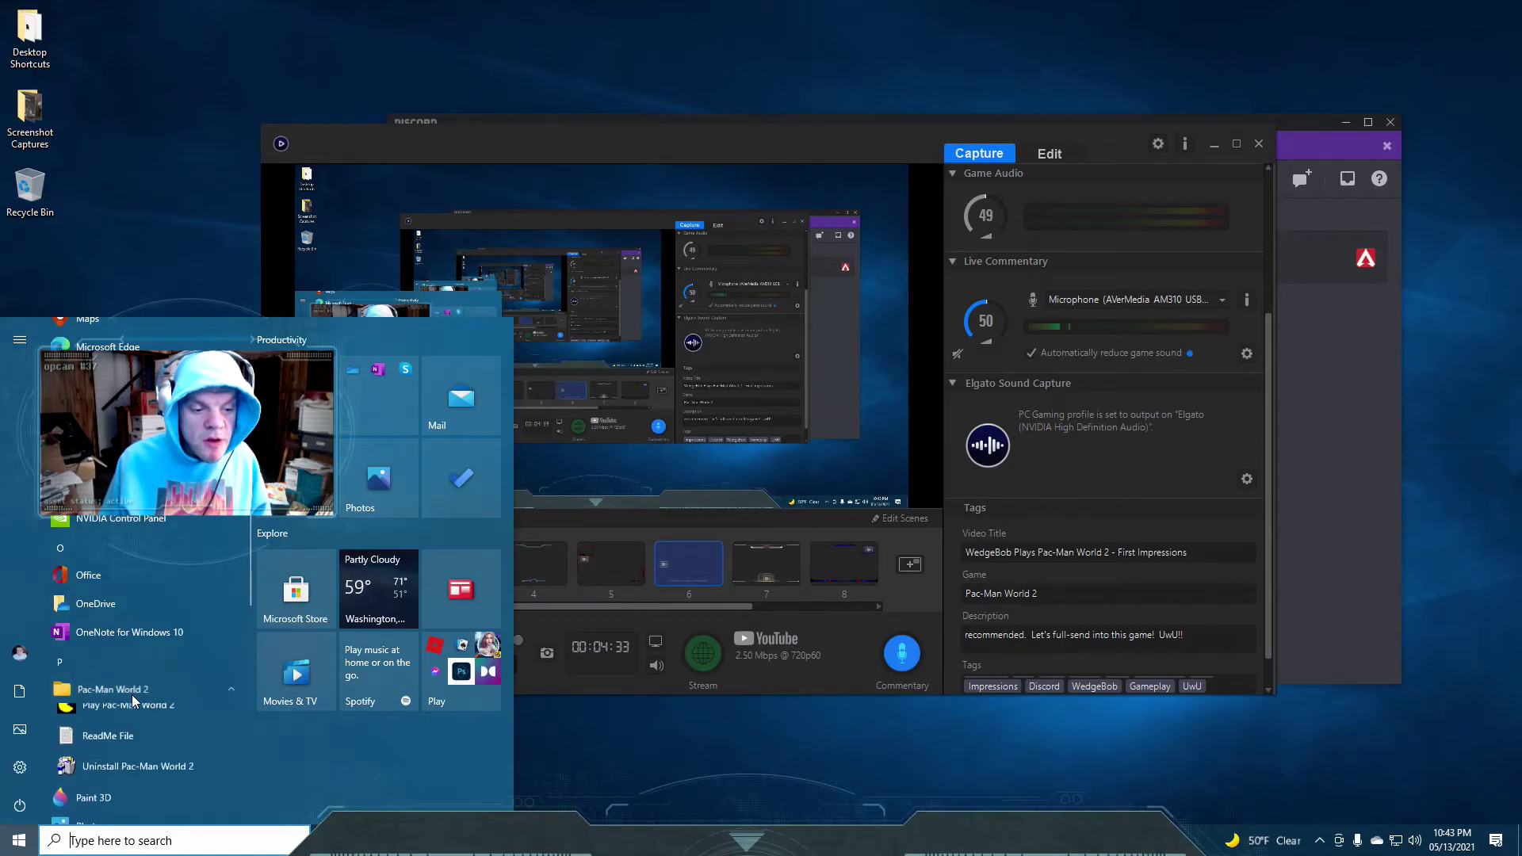
{"action": "left_click", "coordinate": [161, 714]}
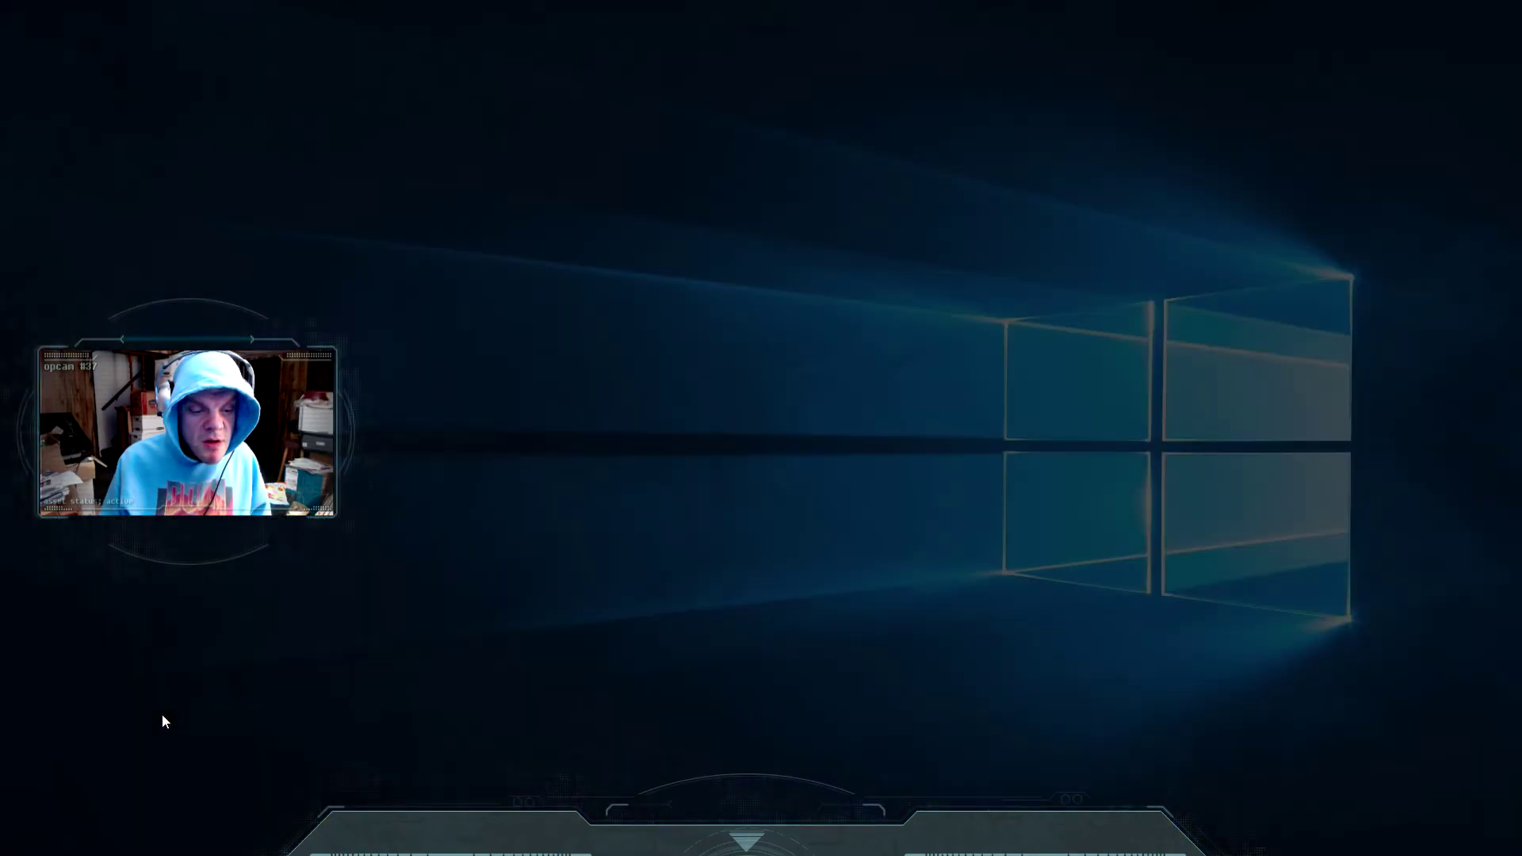
{"action": "left_click", "coordinate": [661, 532]}
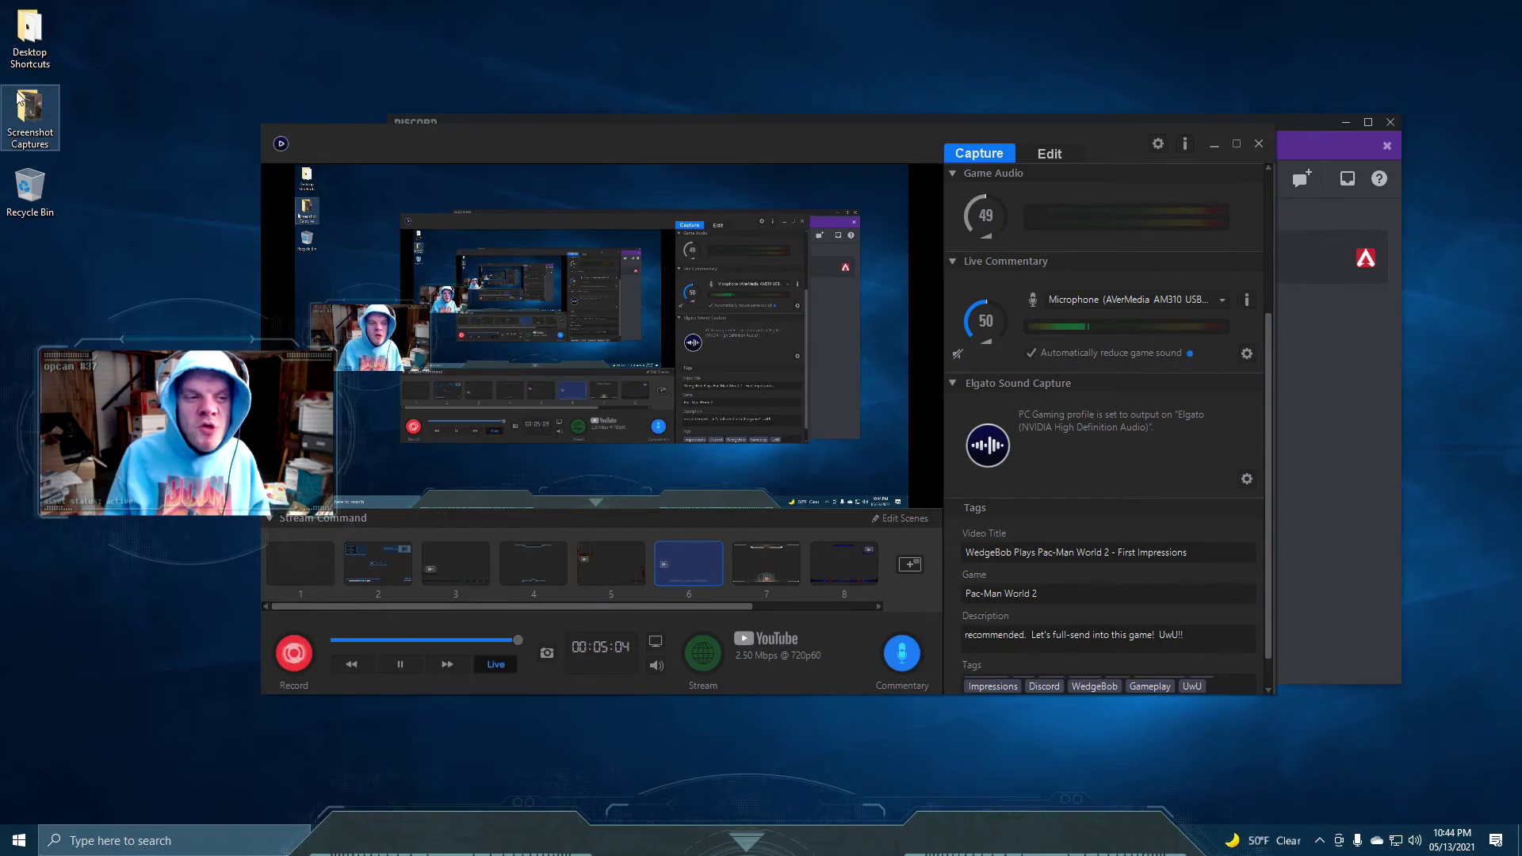
Launch Pac-Man World 2 from the Desktop Shortcuts folder and allow pmw2setup.exe to make changes to the device.
{"action": "double_click", "coordinate": [19, 35]}
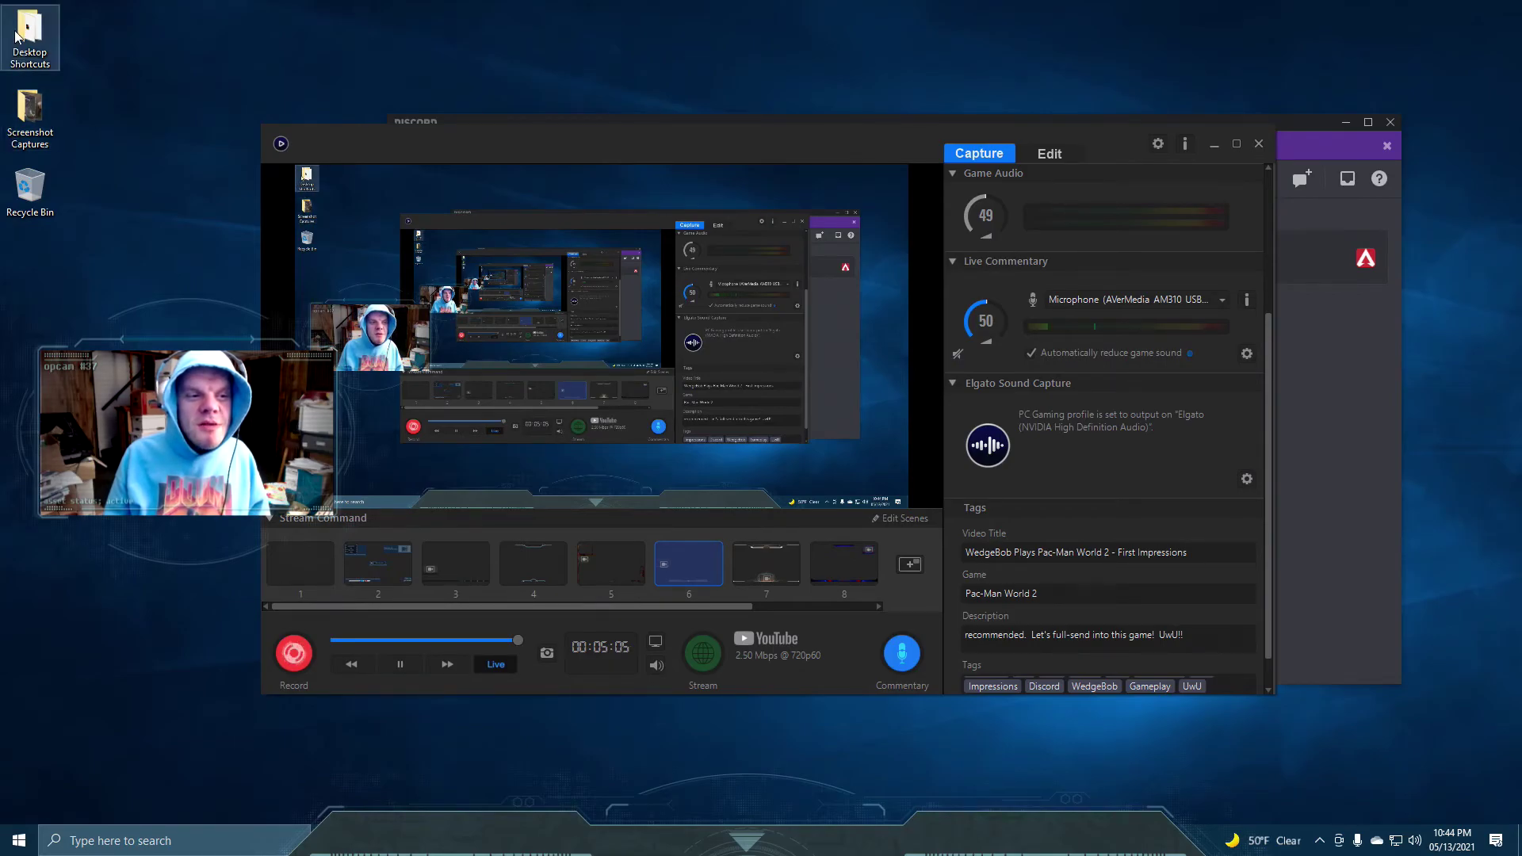
{"action": "scroll", "coordinate": [318, 570], "scroll_direction": "down", "scroll_amount": 3}
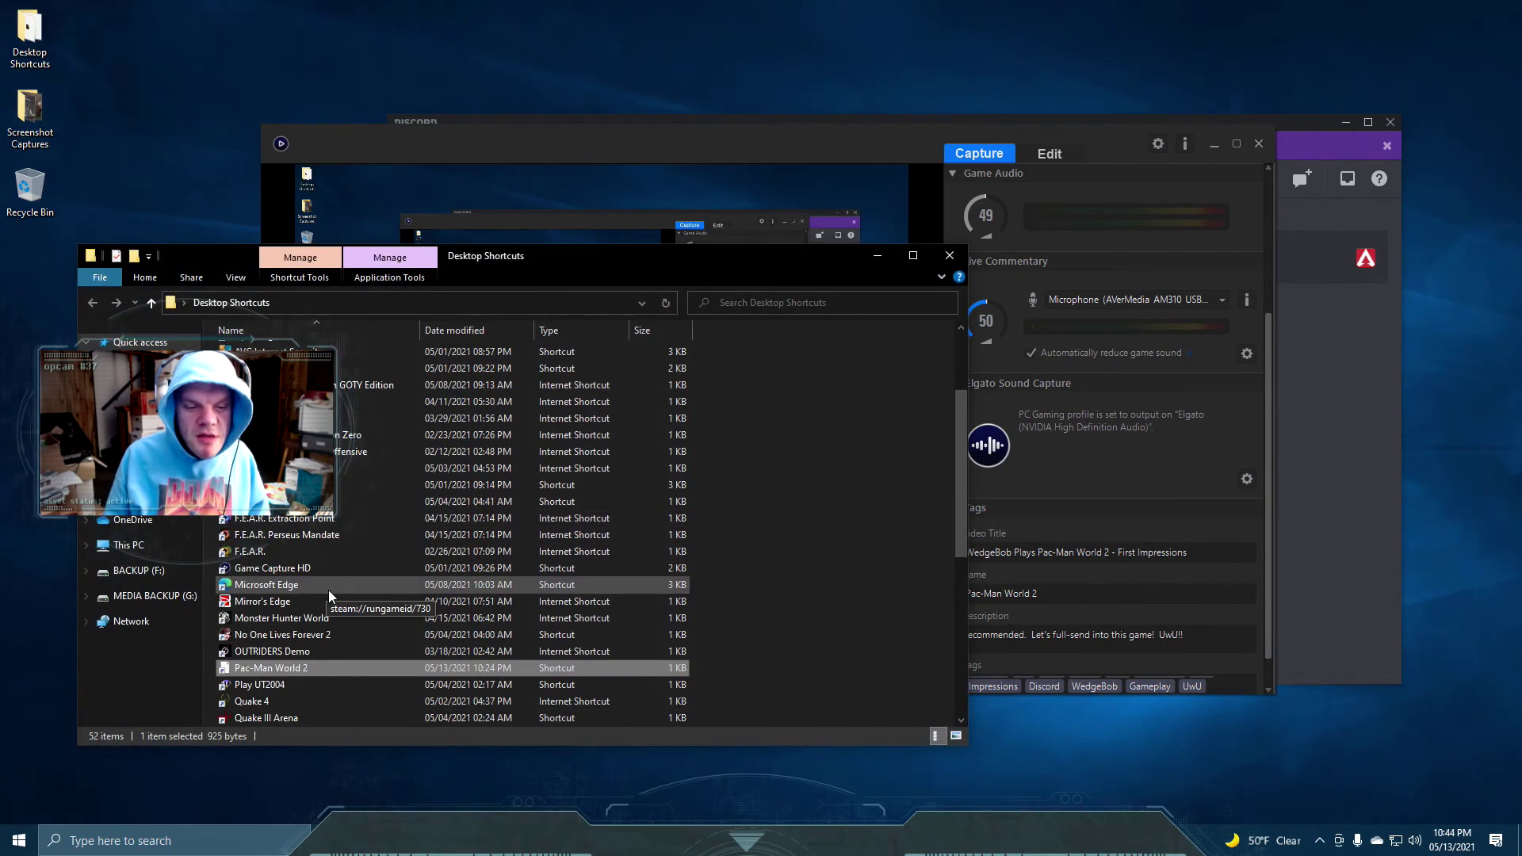
{"action": "double_click", "coordinate": [279, 669]}
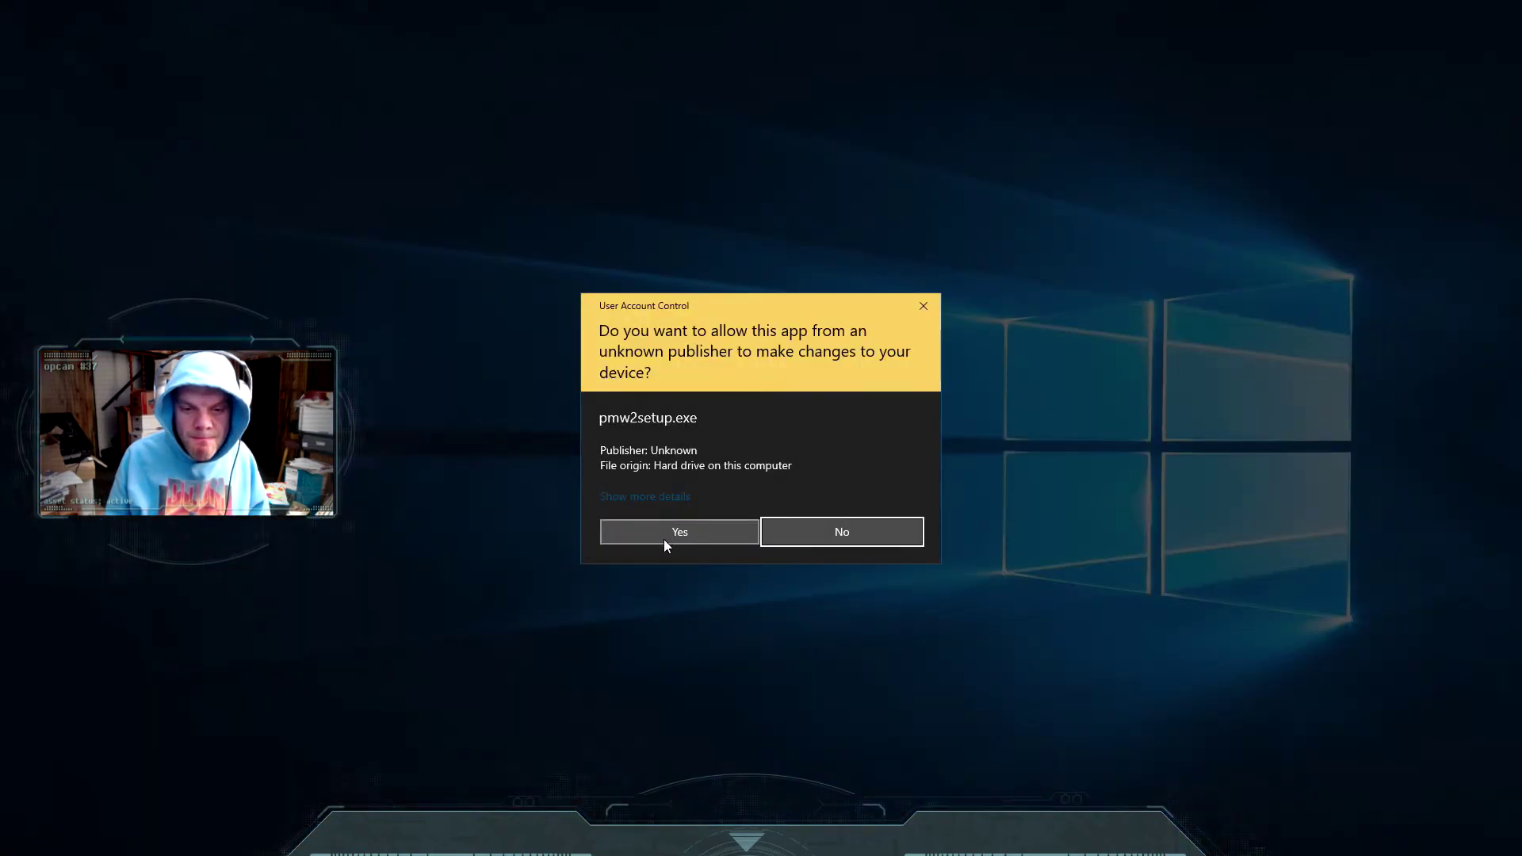
{"action": "left_click", "coordinate": [663, 539]}
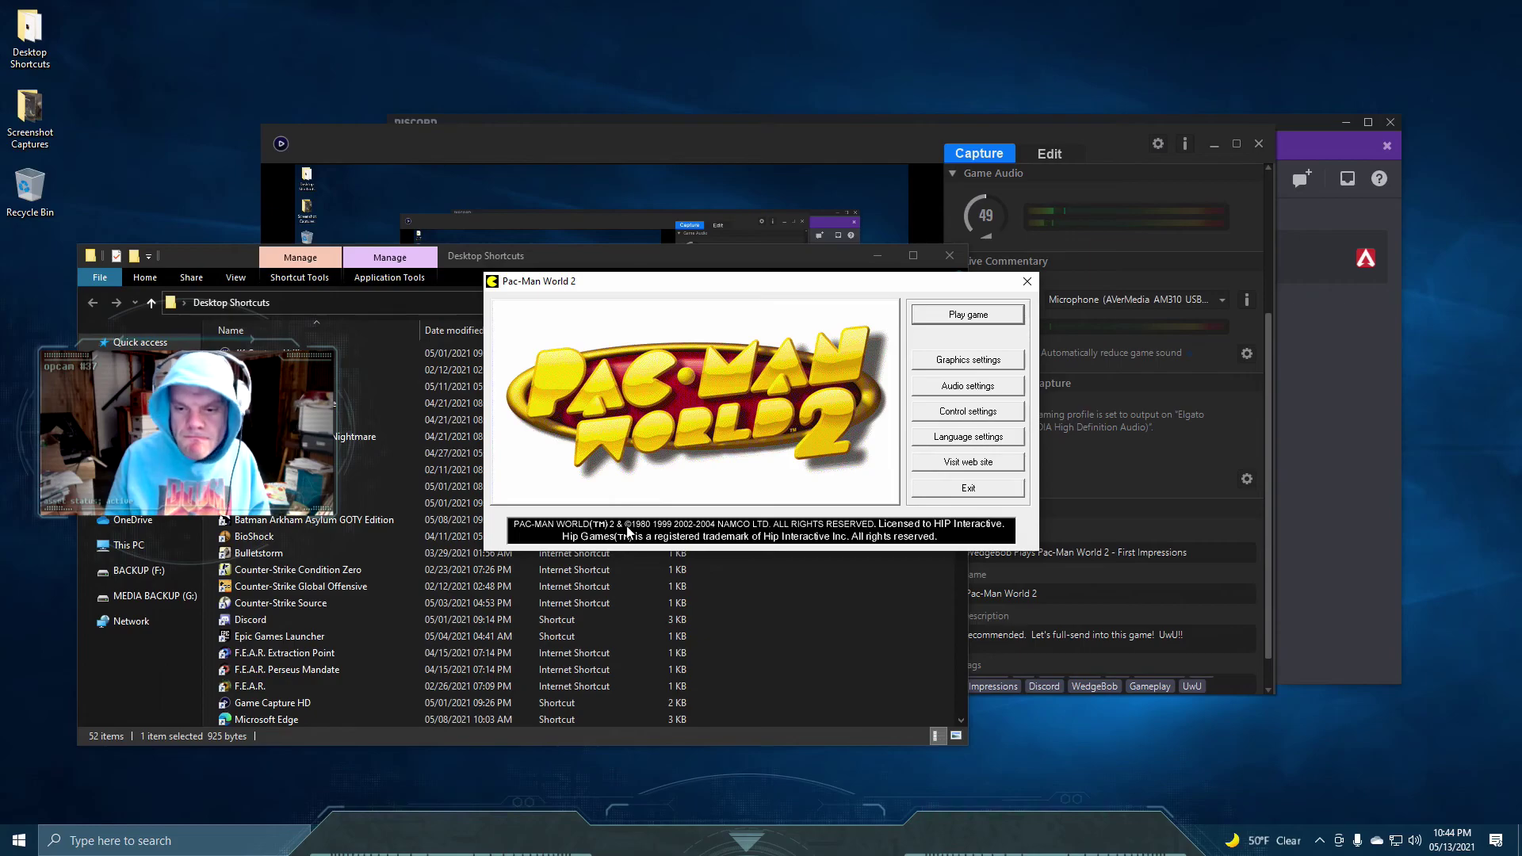
Start the game, try to accept the copy-protection reboot, and bring the game capture window to the front.
{"action": "left_click", "coordinate": [983, 316]}
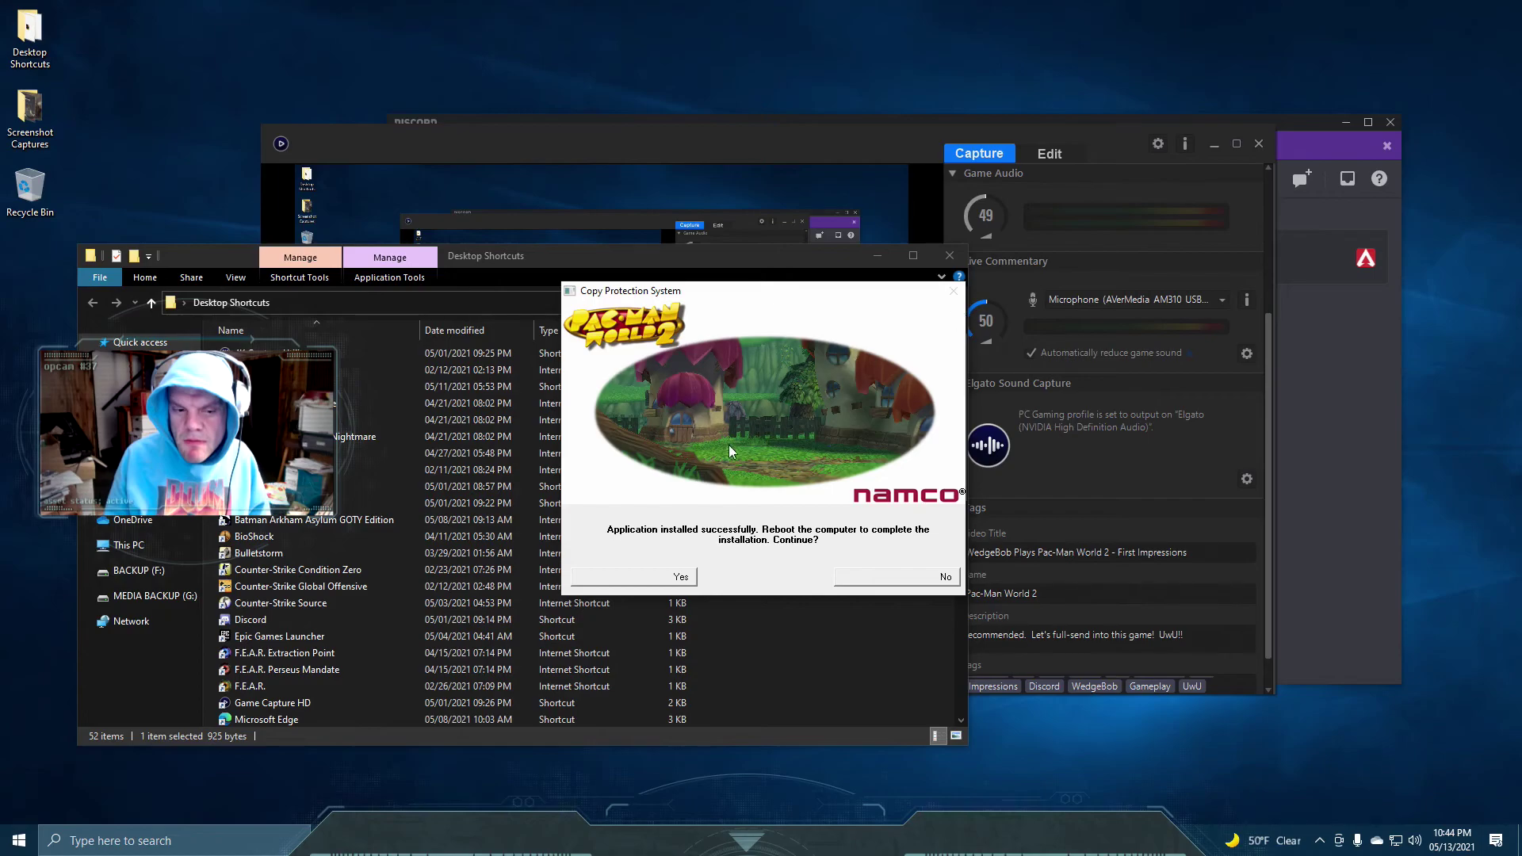
{"action": "left_click", "coordinate": [676, 586]}
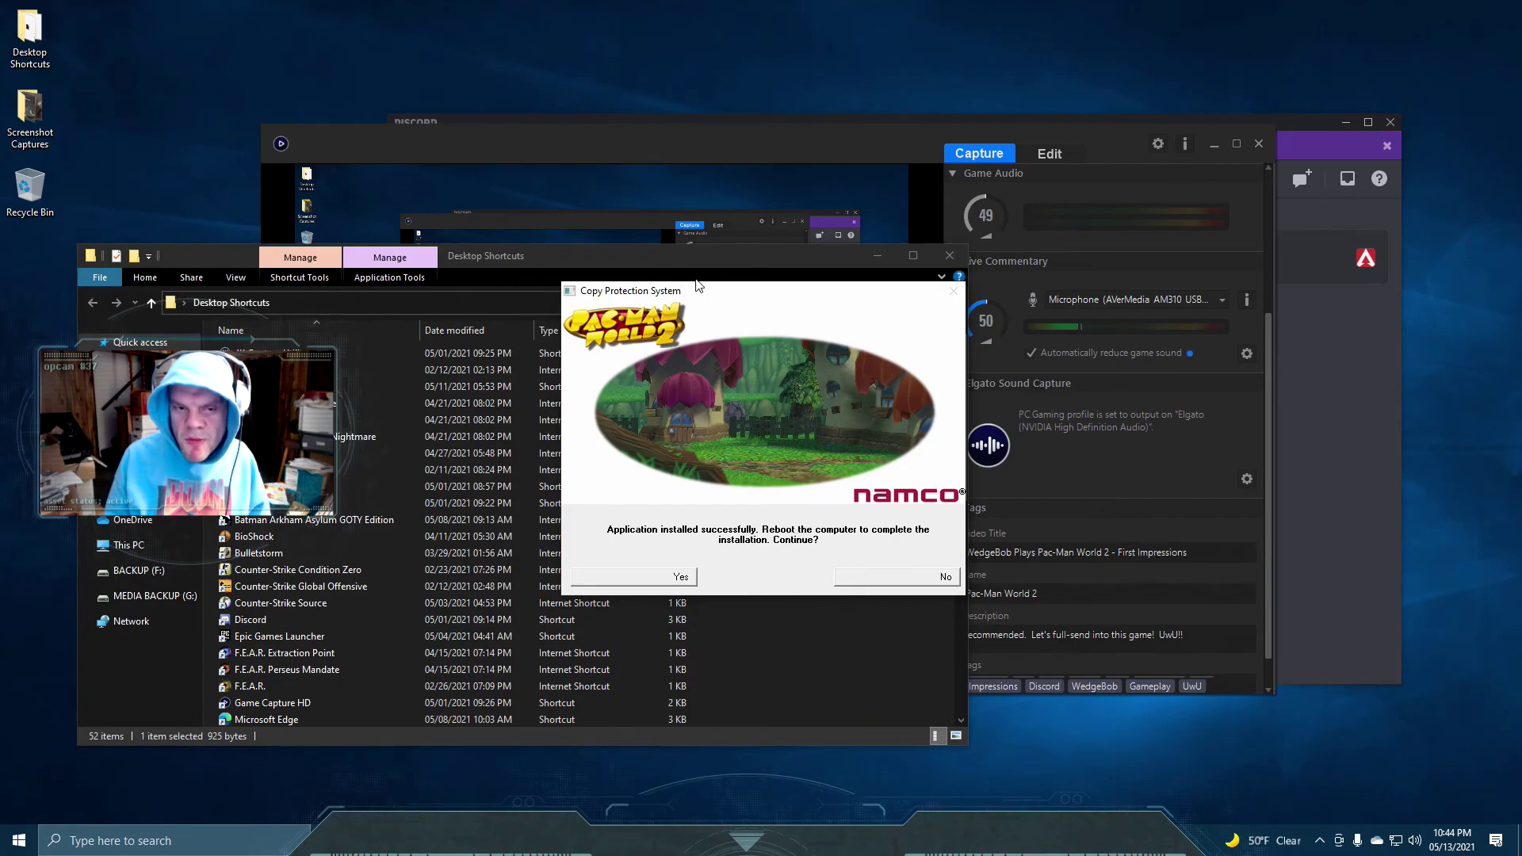
{"action": "left_click", "coordinate": [725, 148]}
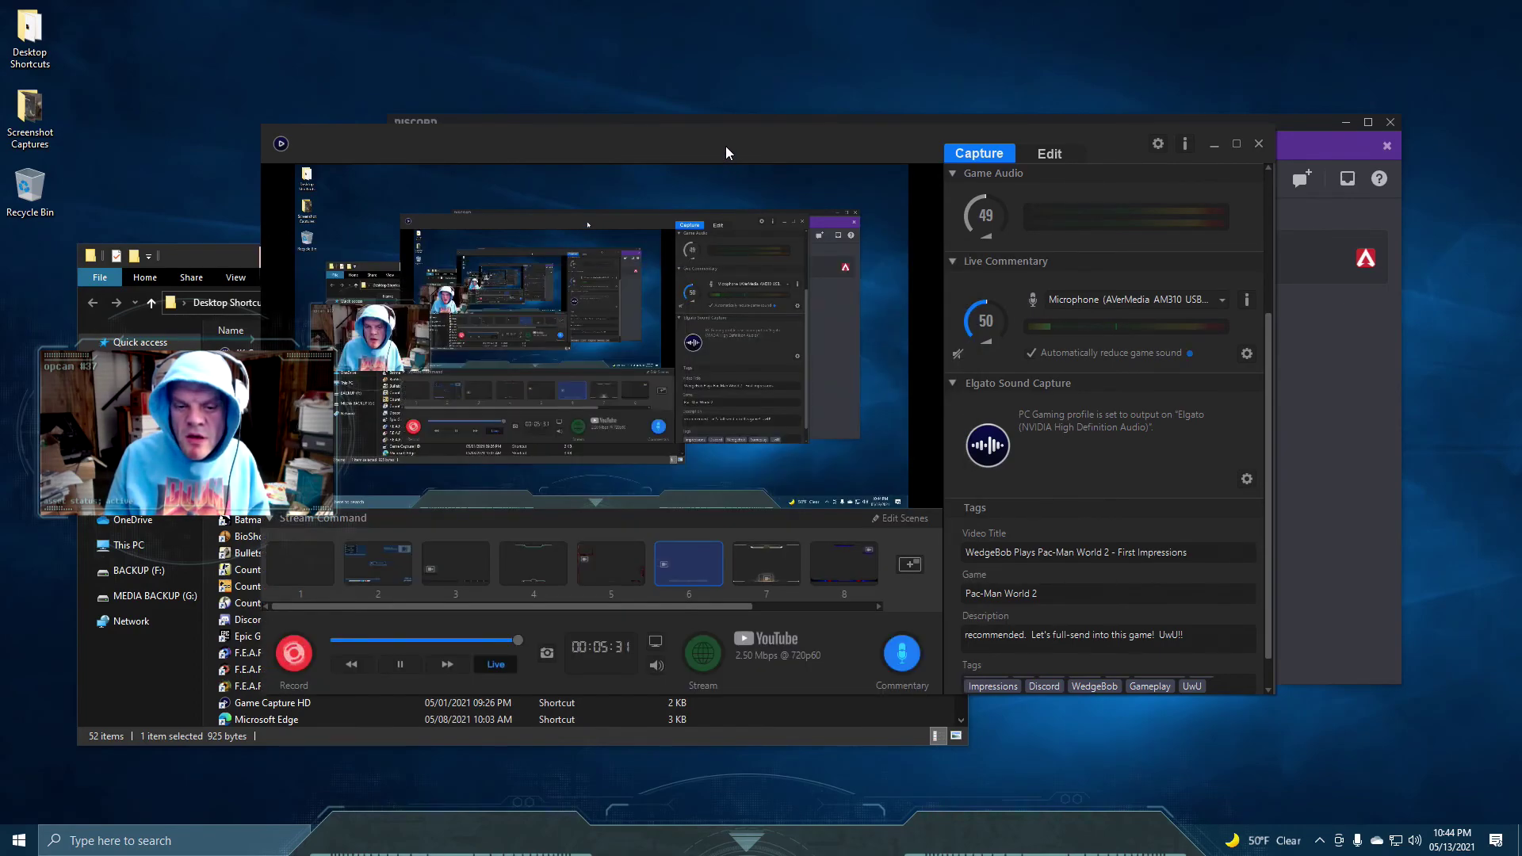